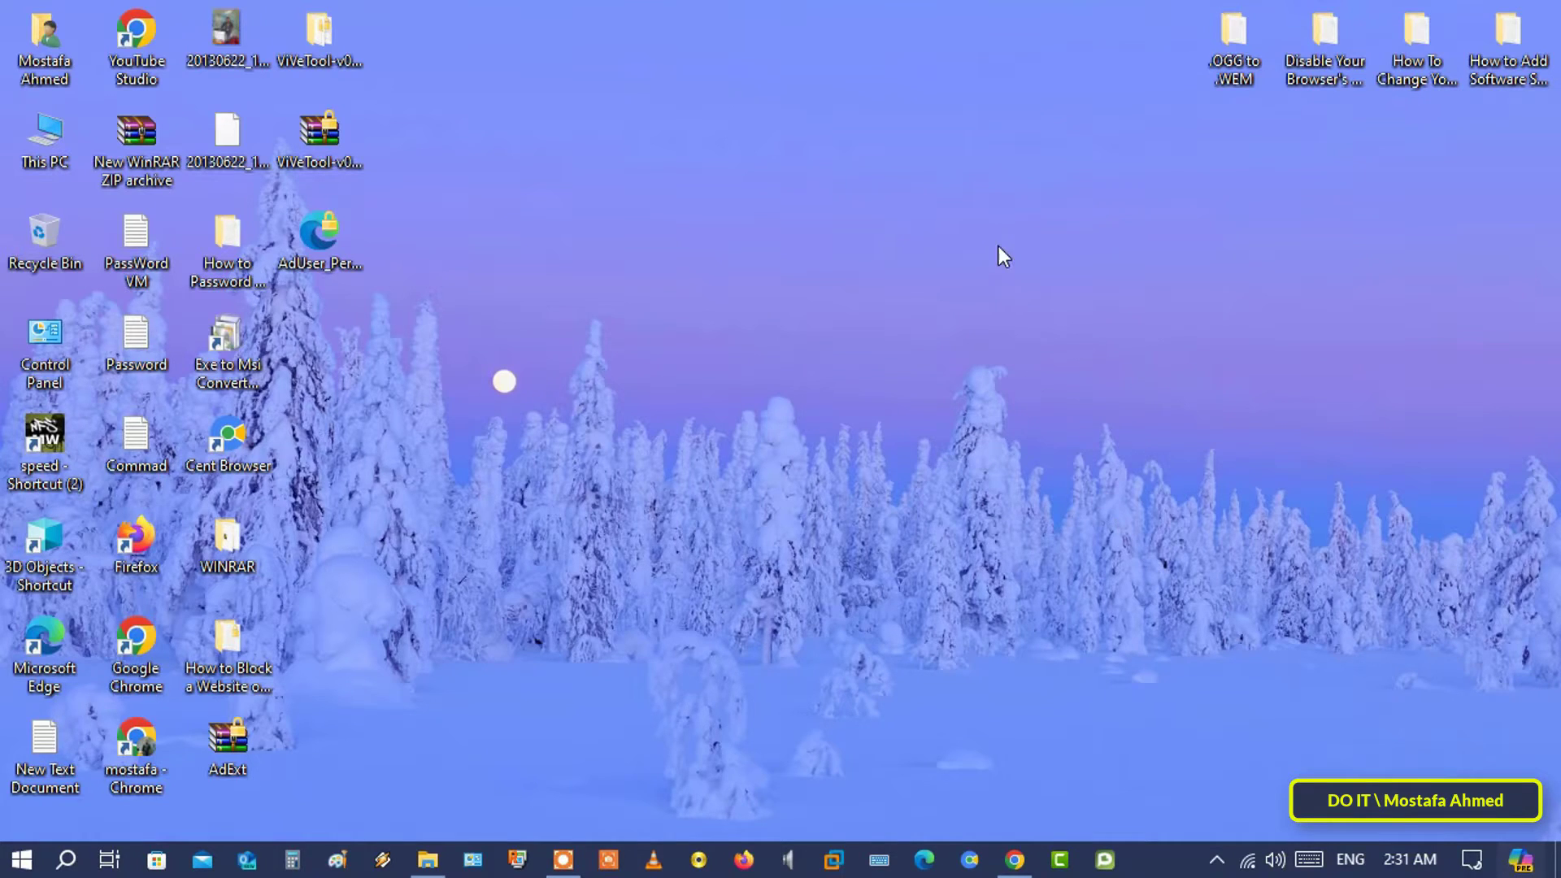
Step: Create a new text document on the desktop, open it in Notepad, and reposition the window
right_click(984, 119)
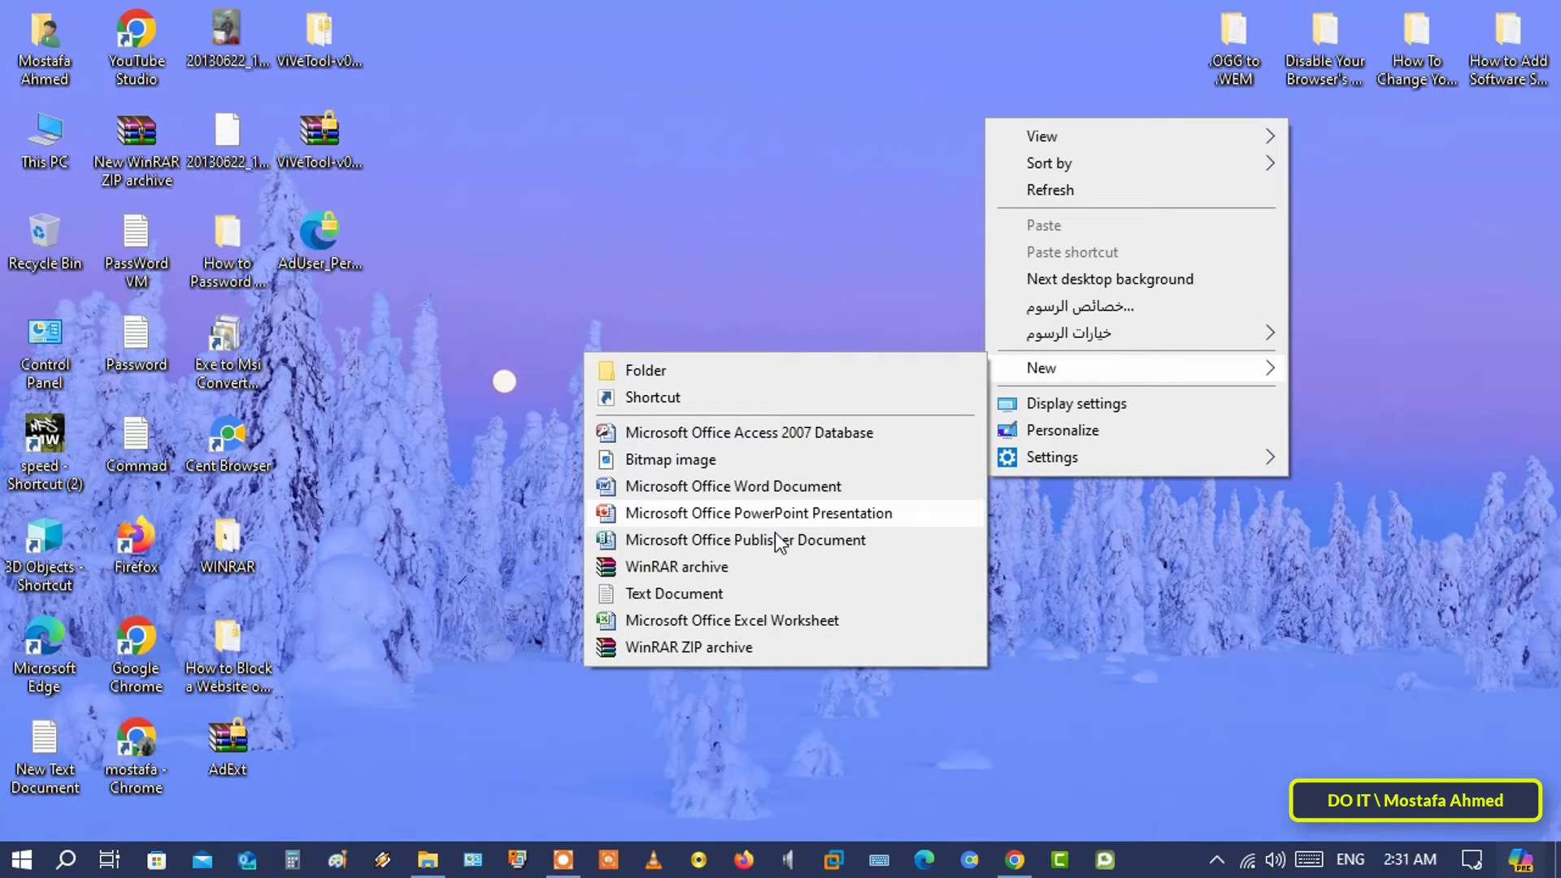
mouse_move(1041, 368)
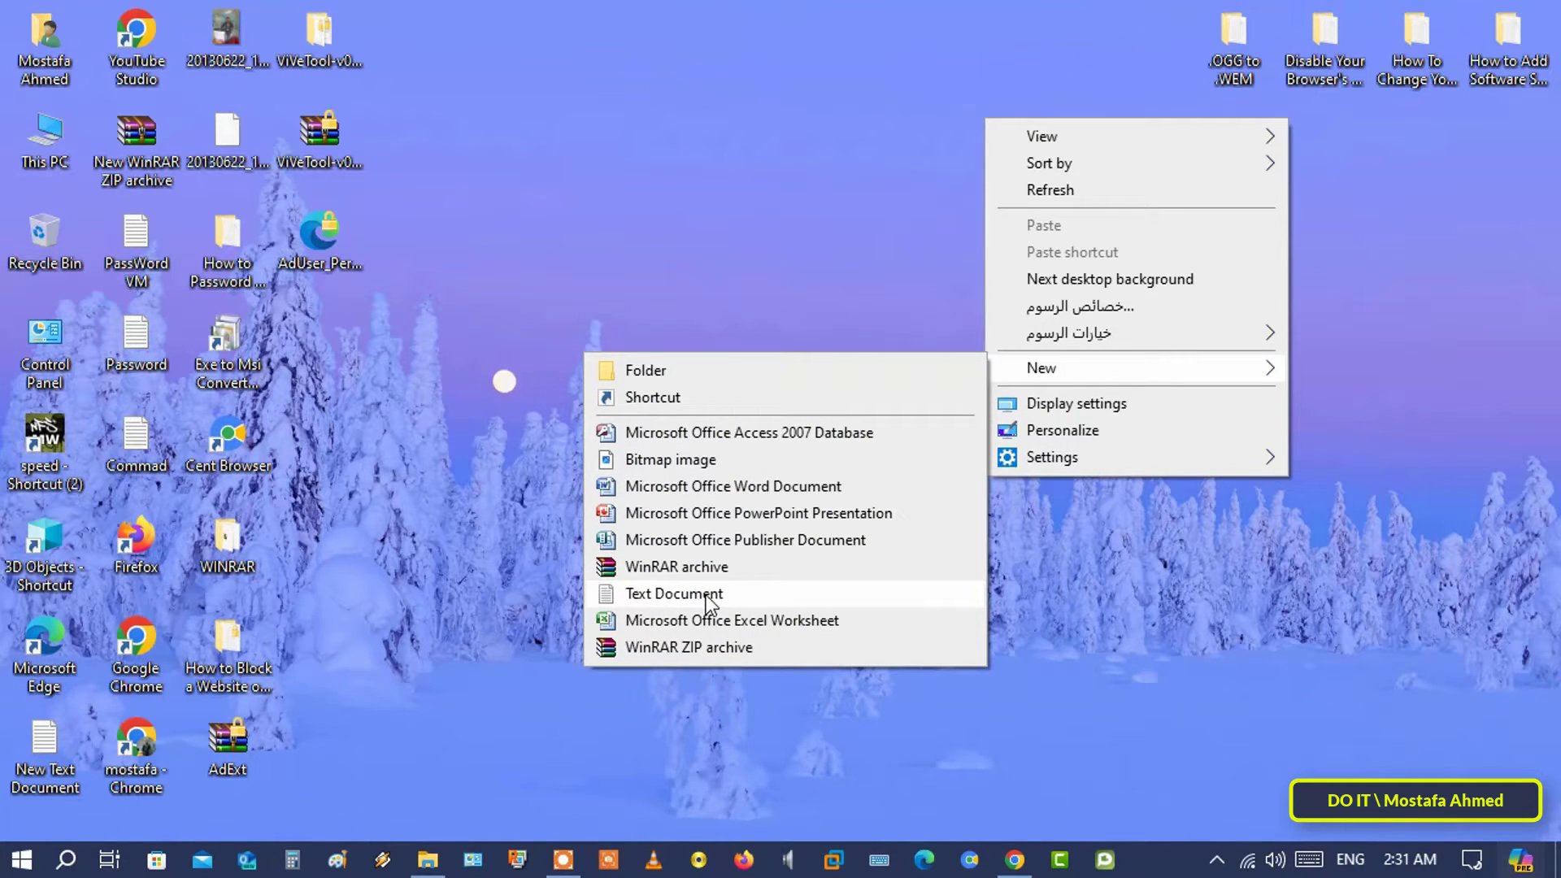
click(709, 598)
double_click(969, 153)
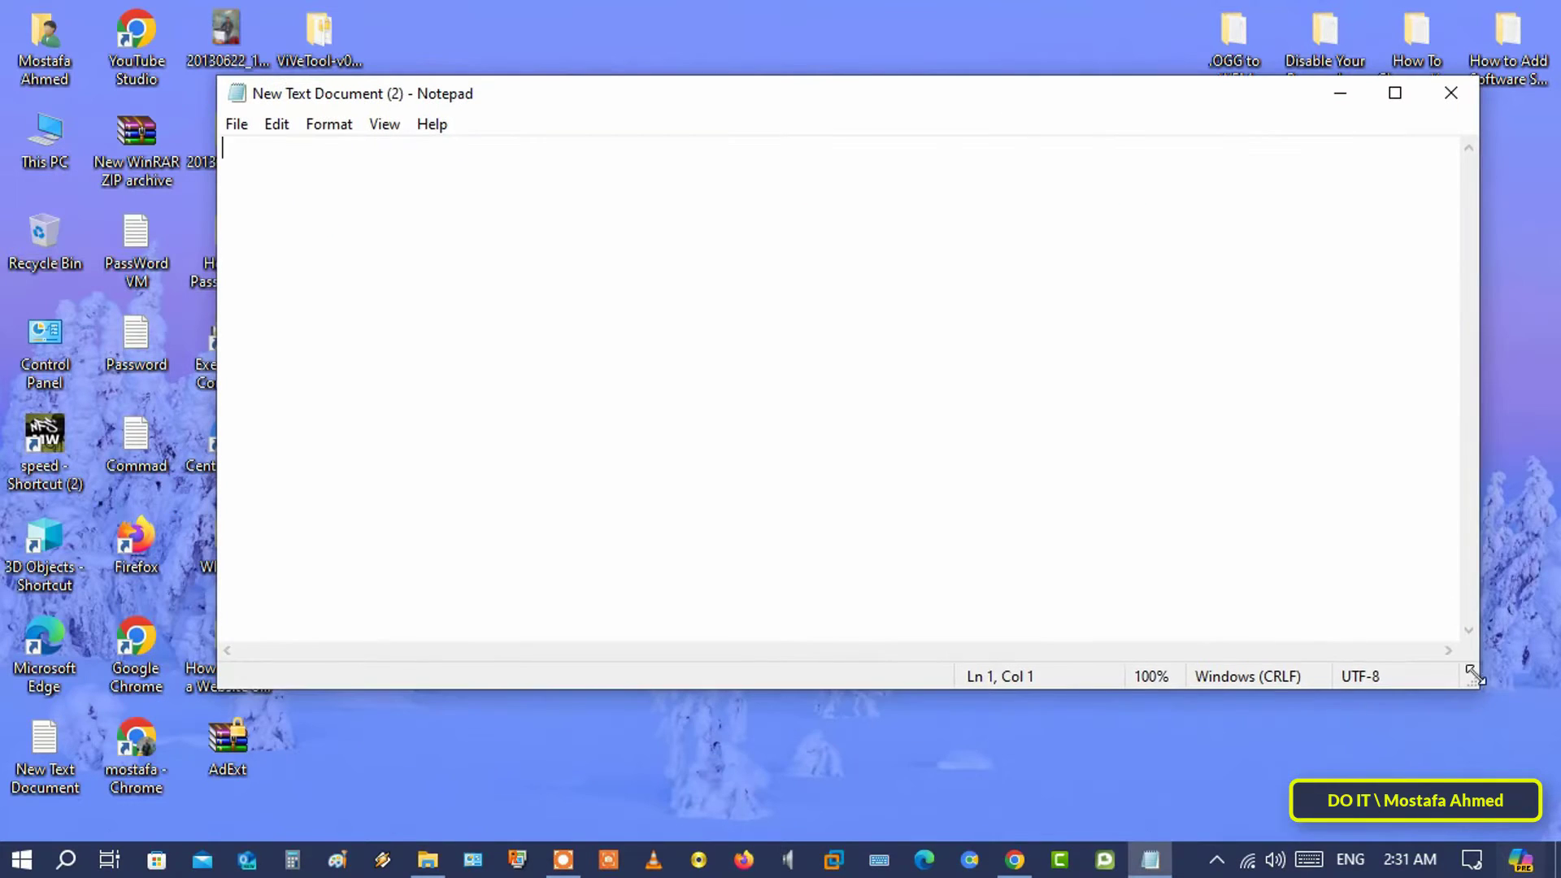
drag(1473, 675, 1248, 598)
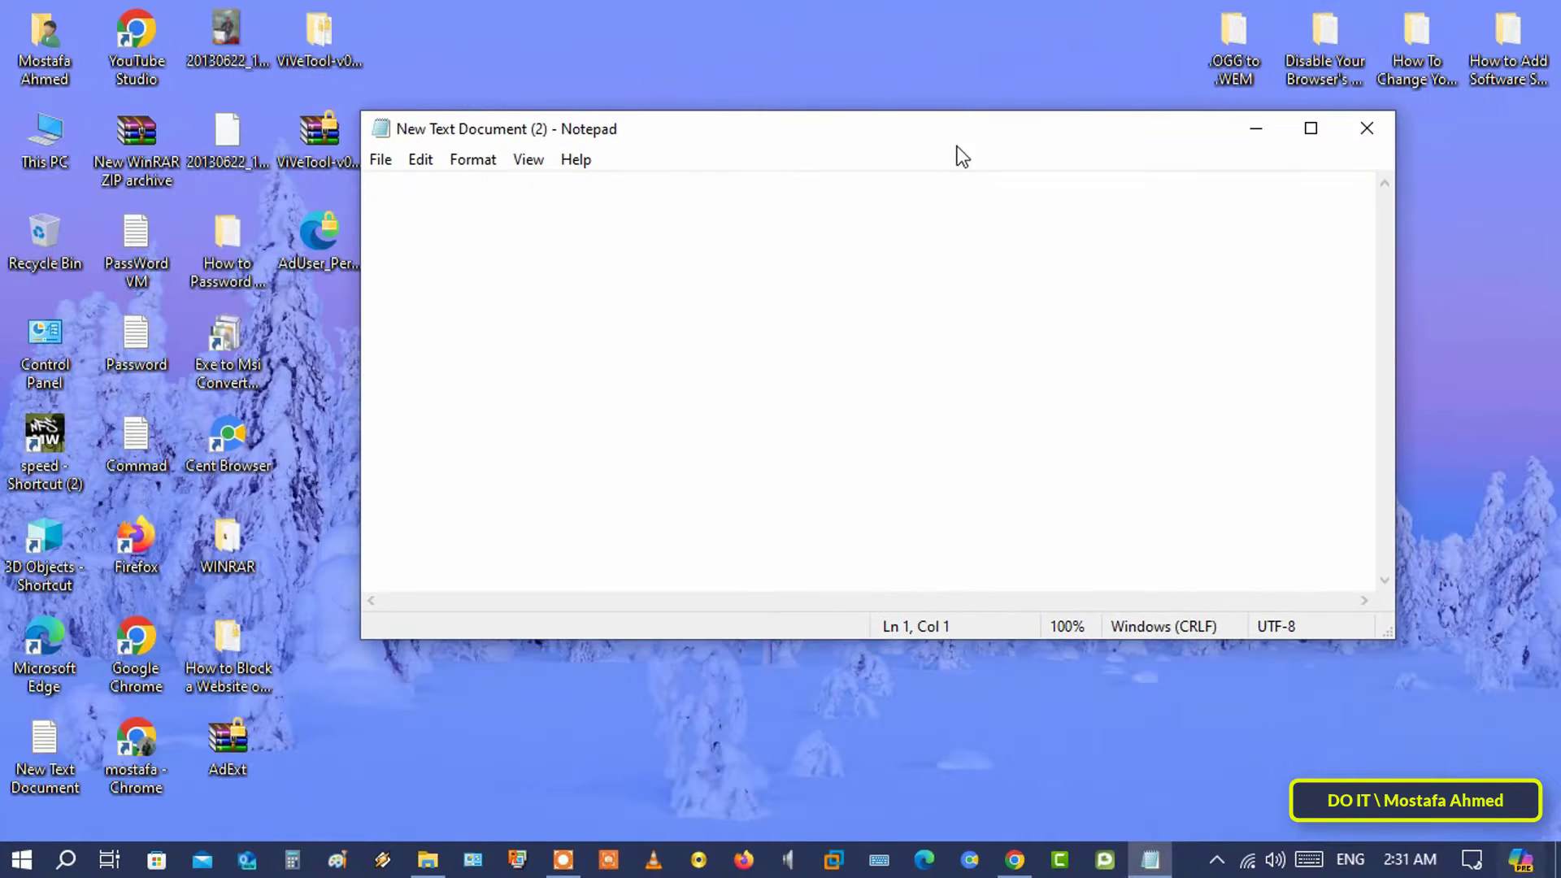
drag(825, 110, 968, 160)
text(@)
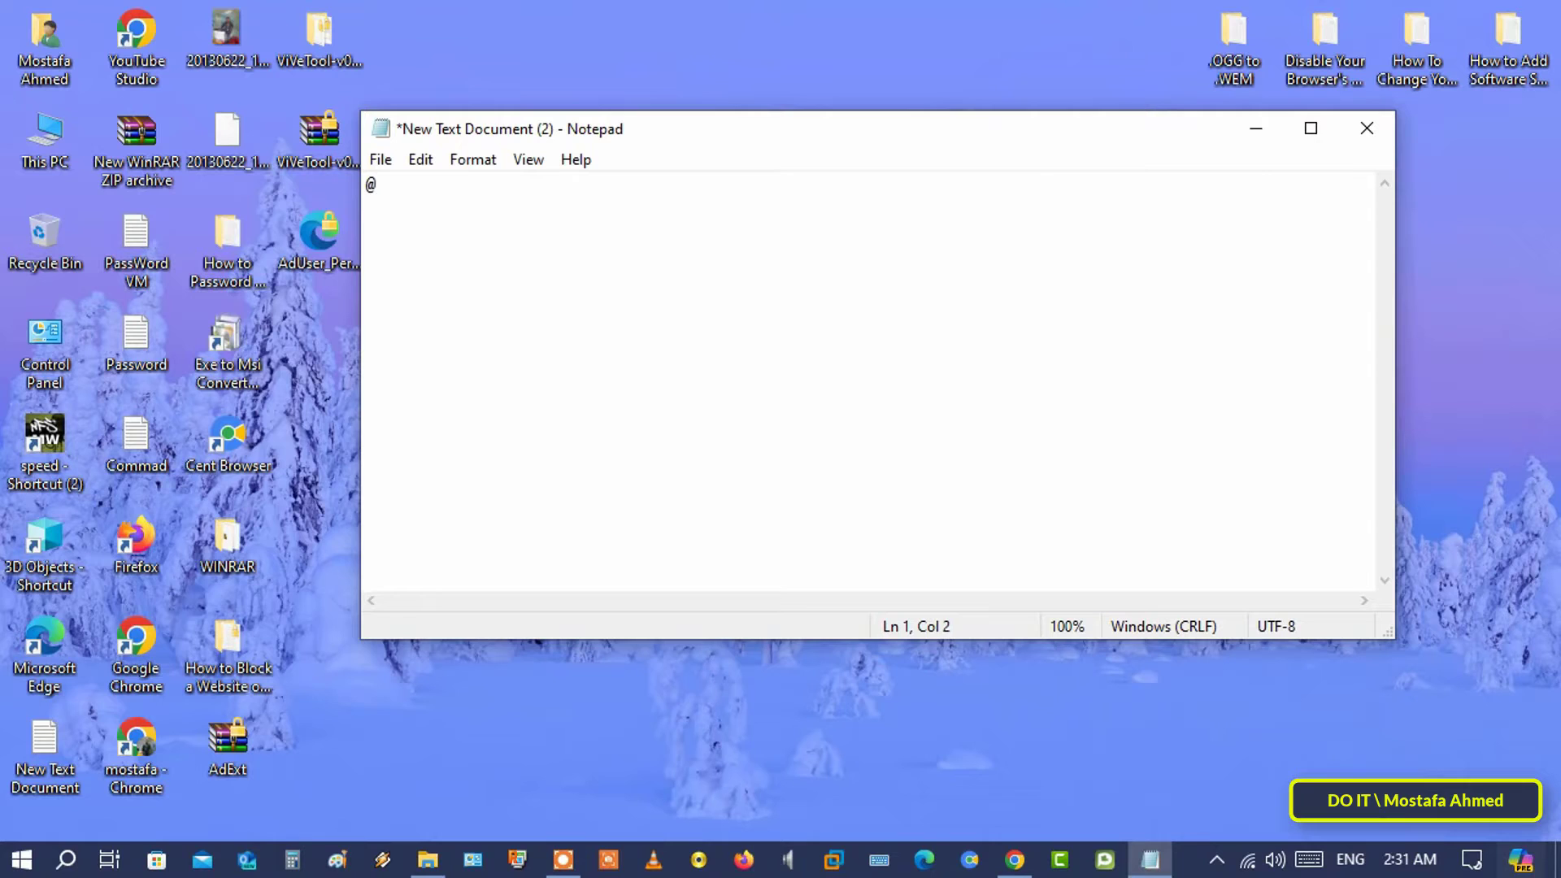
text(echo)
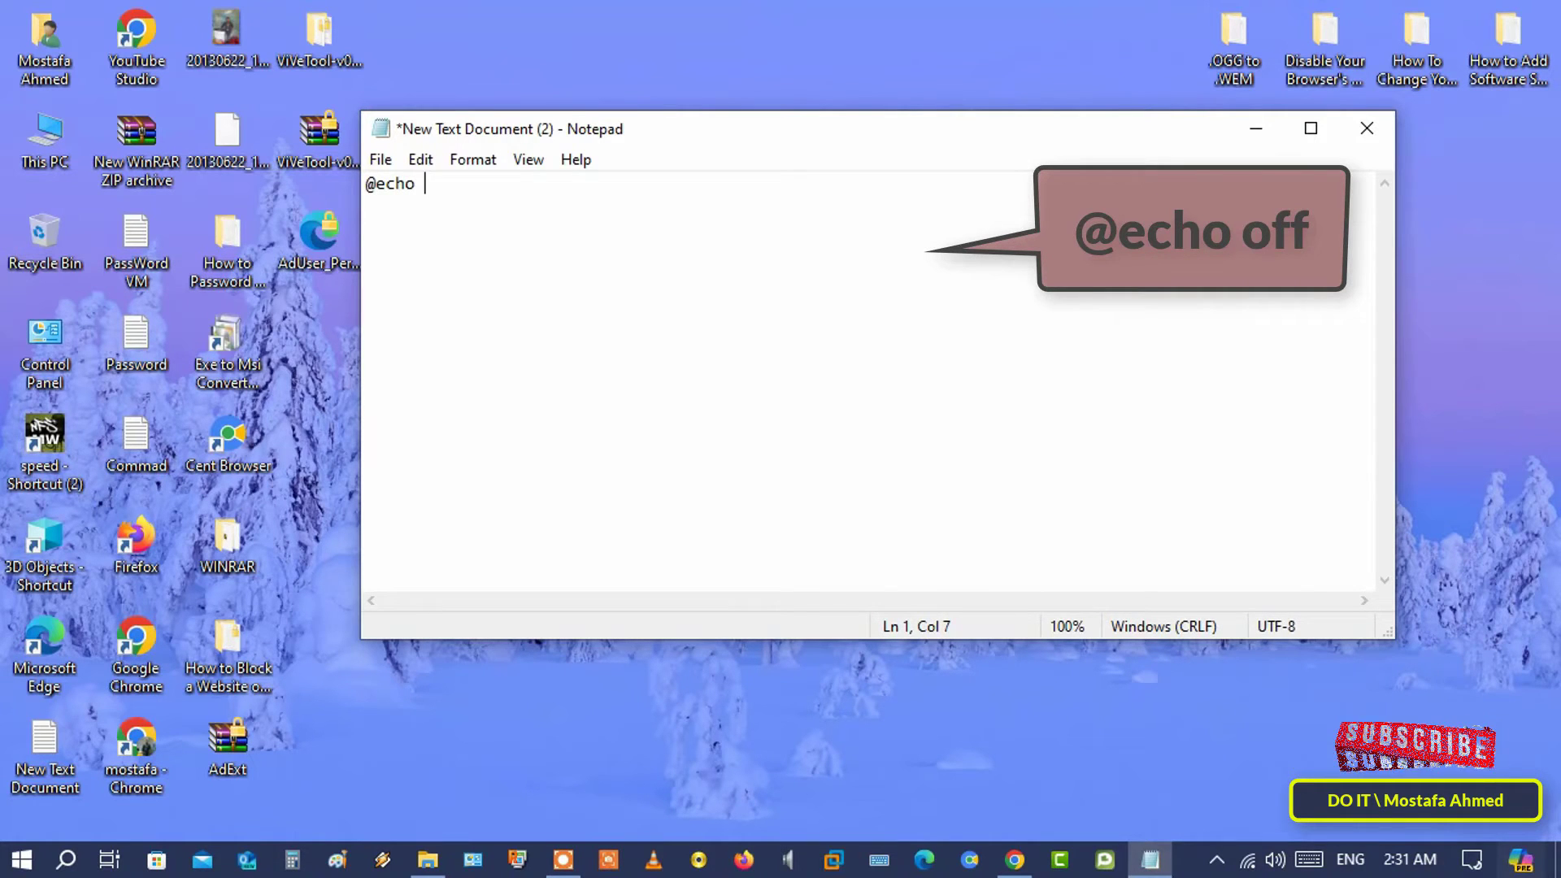
text( off)
key(Return)
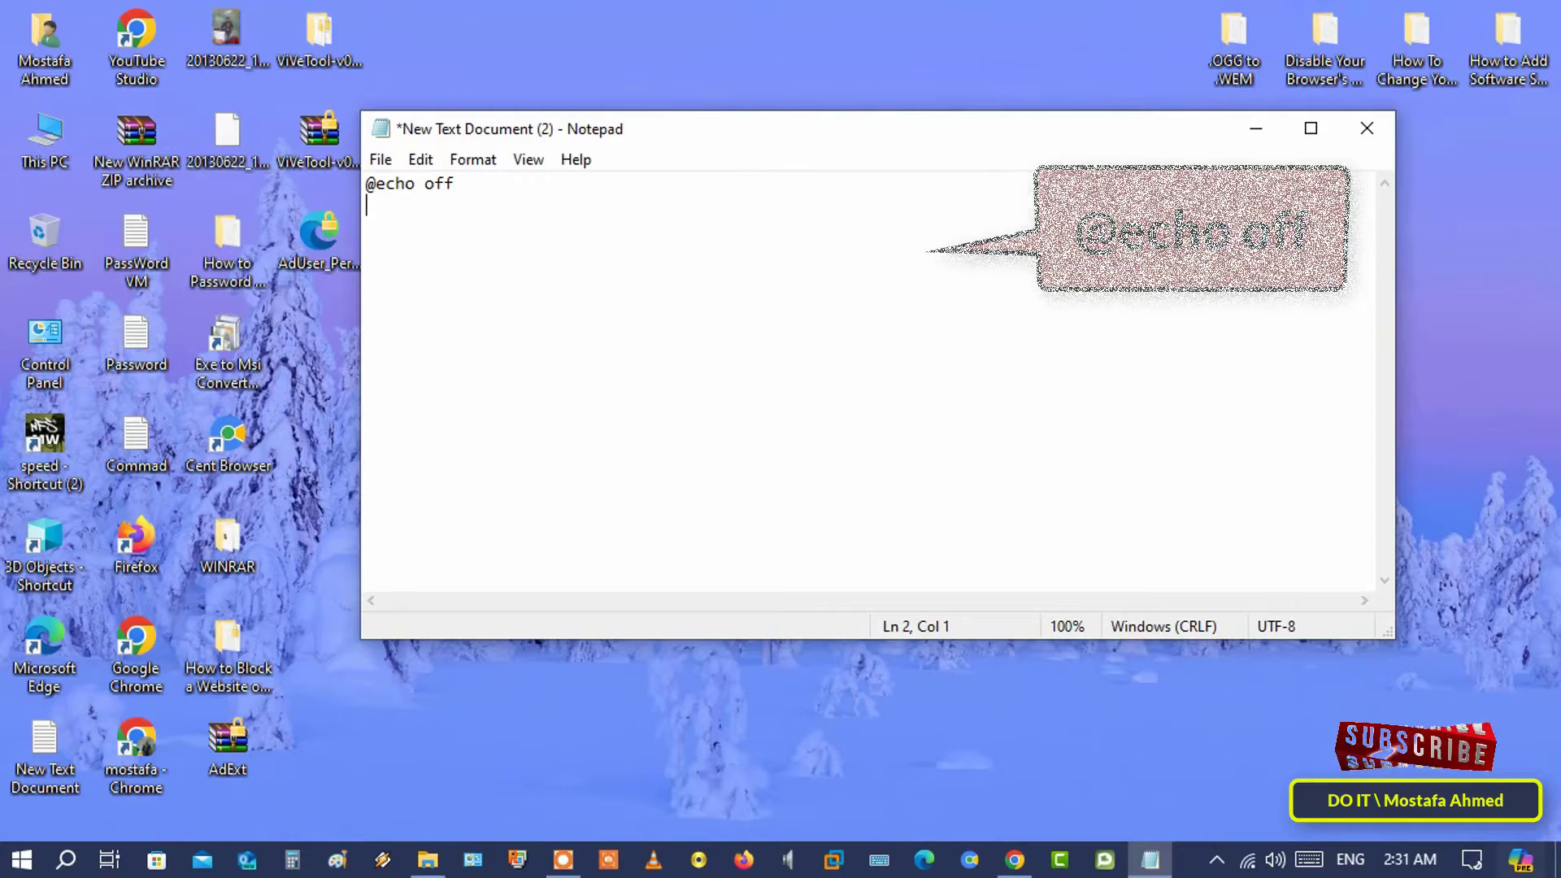
text(s)
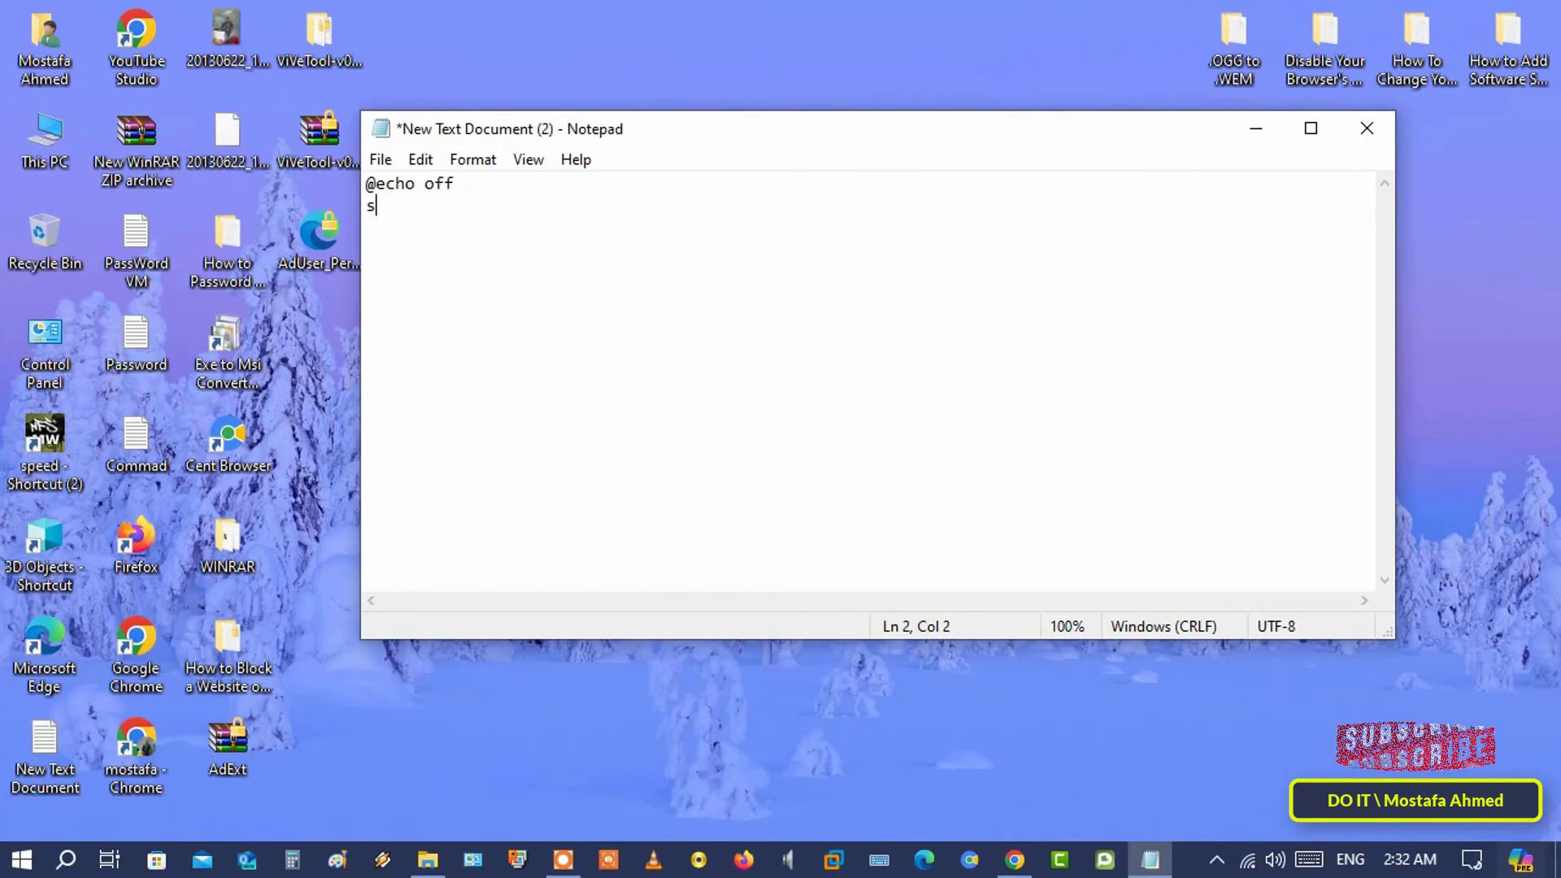
text(tart)
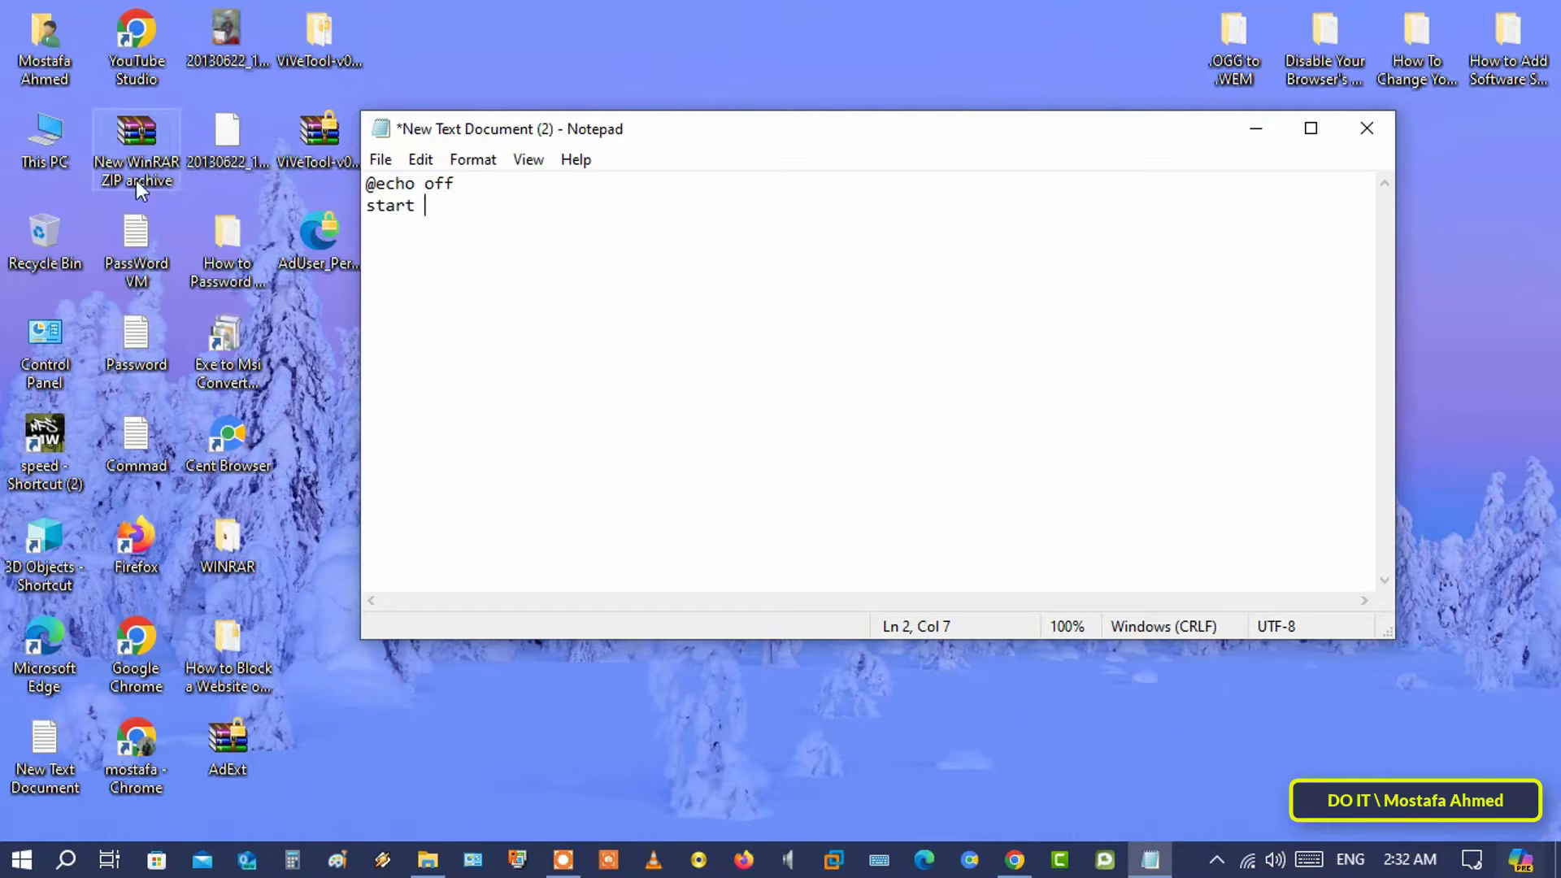
Step: Browse to D:\WORK in This PC and copy its full path from the address bar
click(50, 132)
double_click(51, 133)
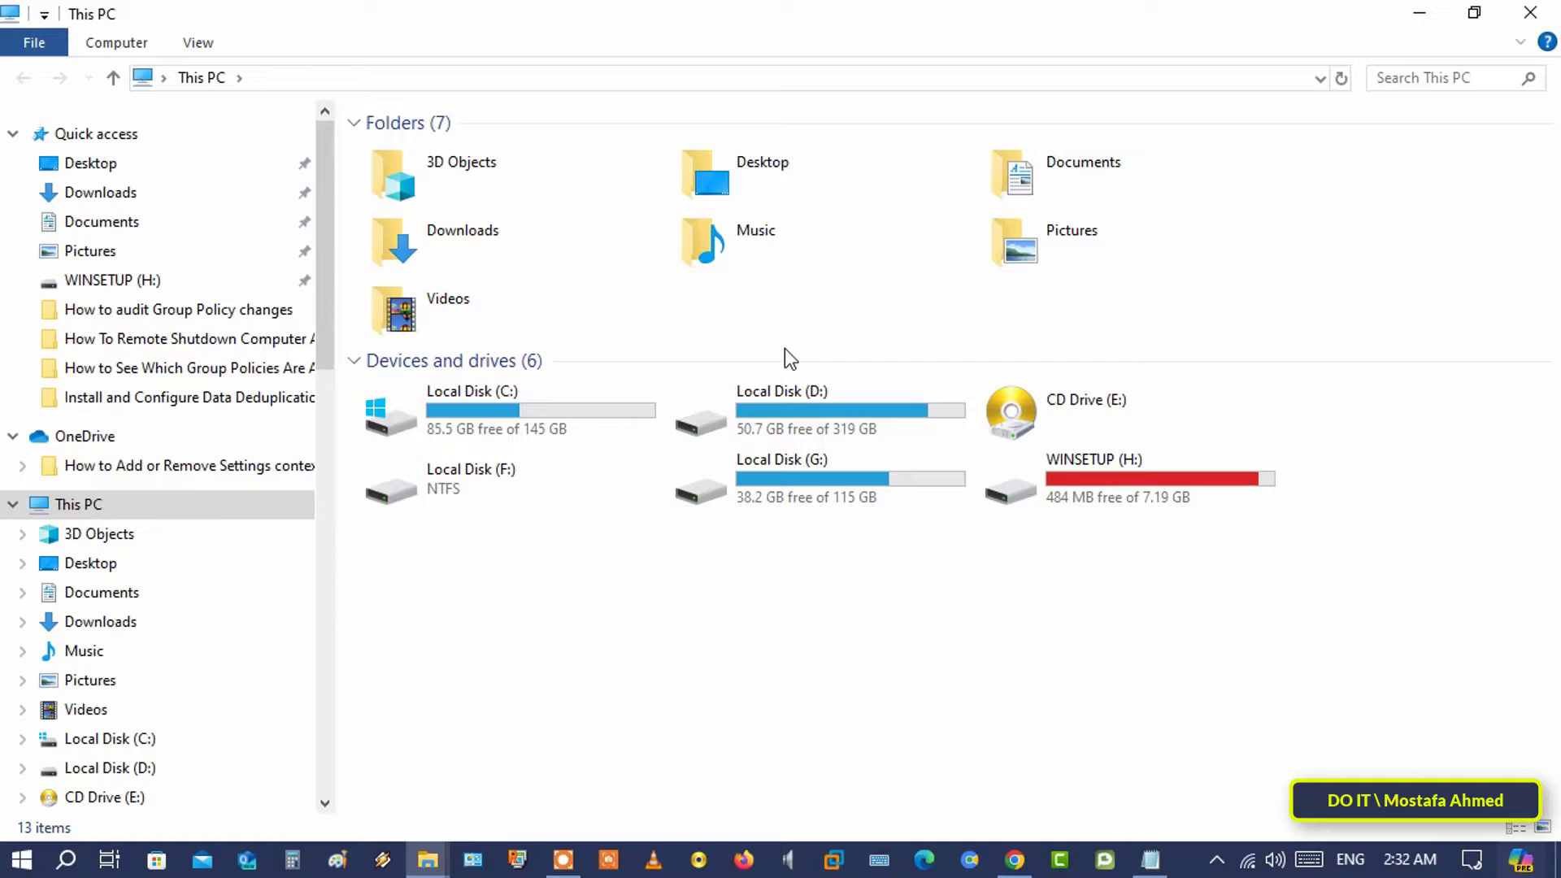
double_click(831, 404)
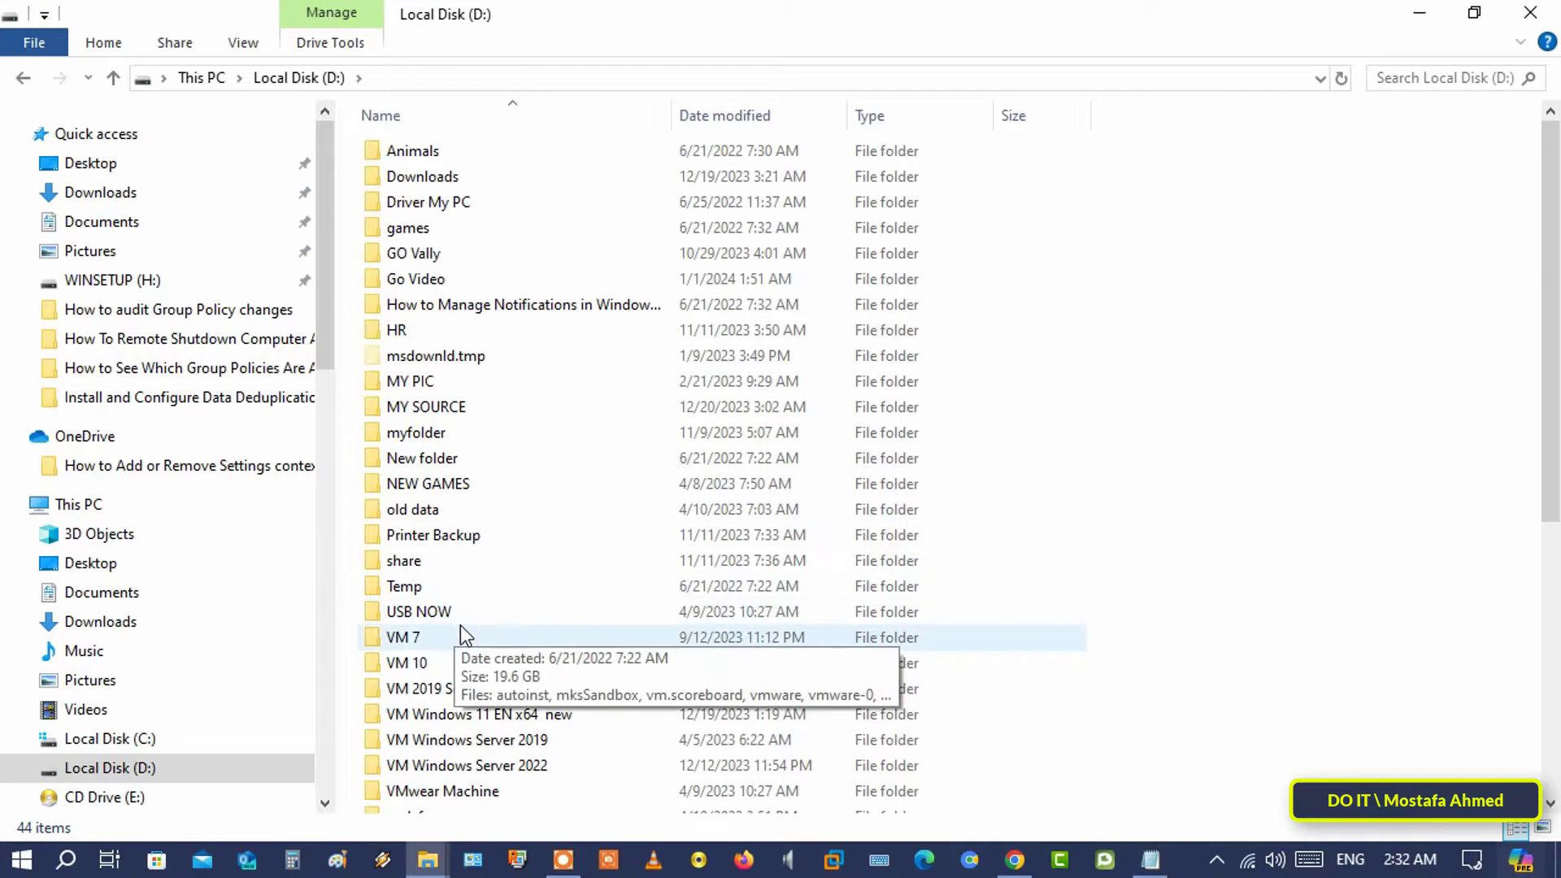
scroll(460, 665, down, 1)
click(421, 800)
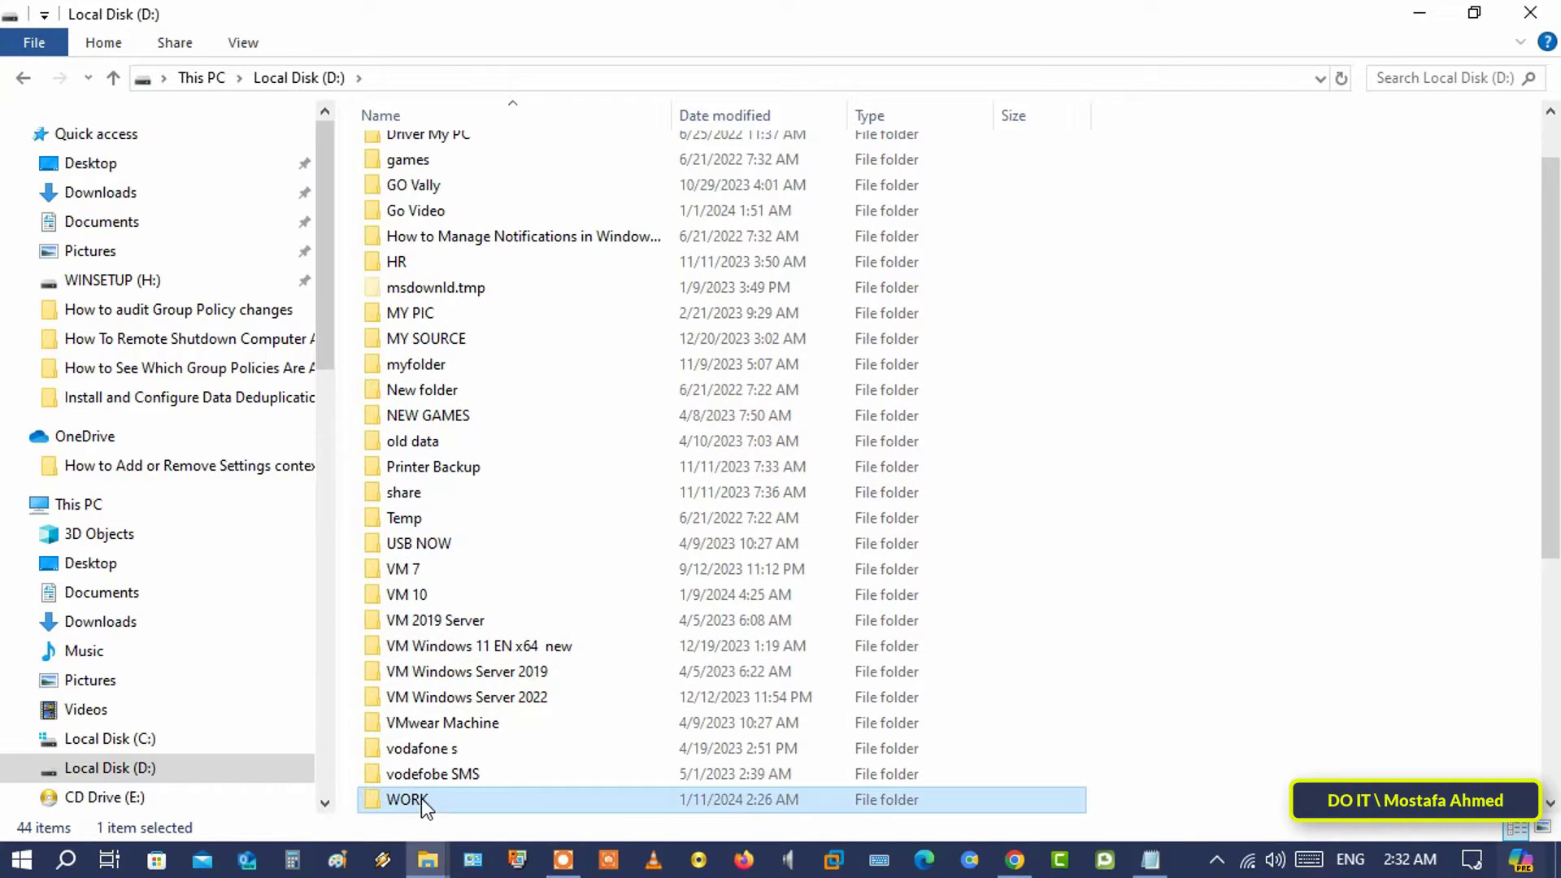
double_click(436, 803)
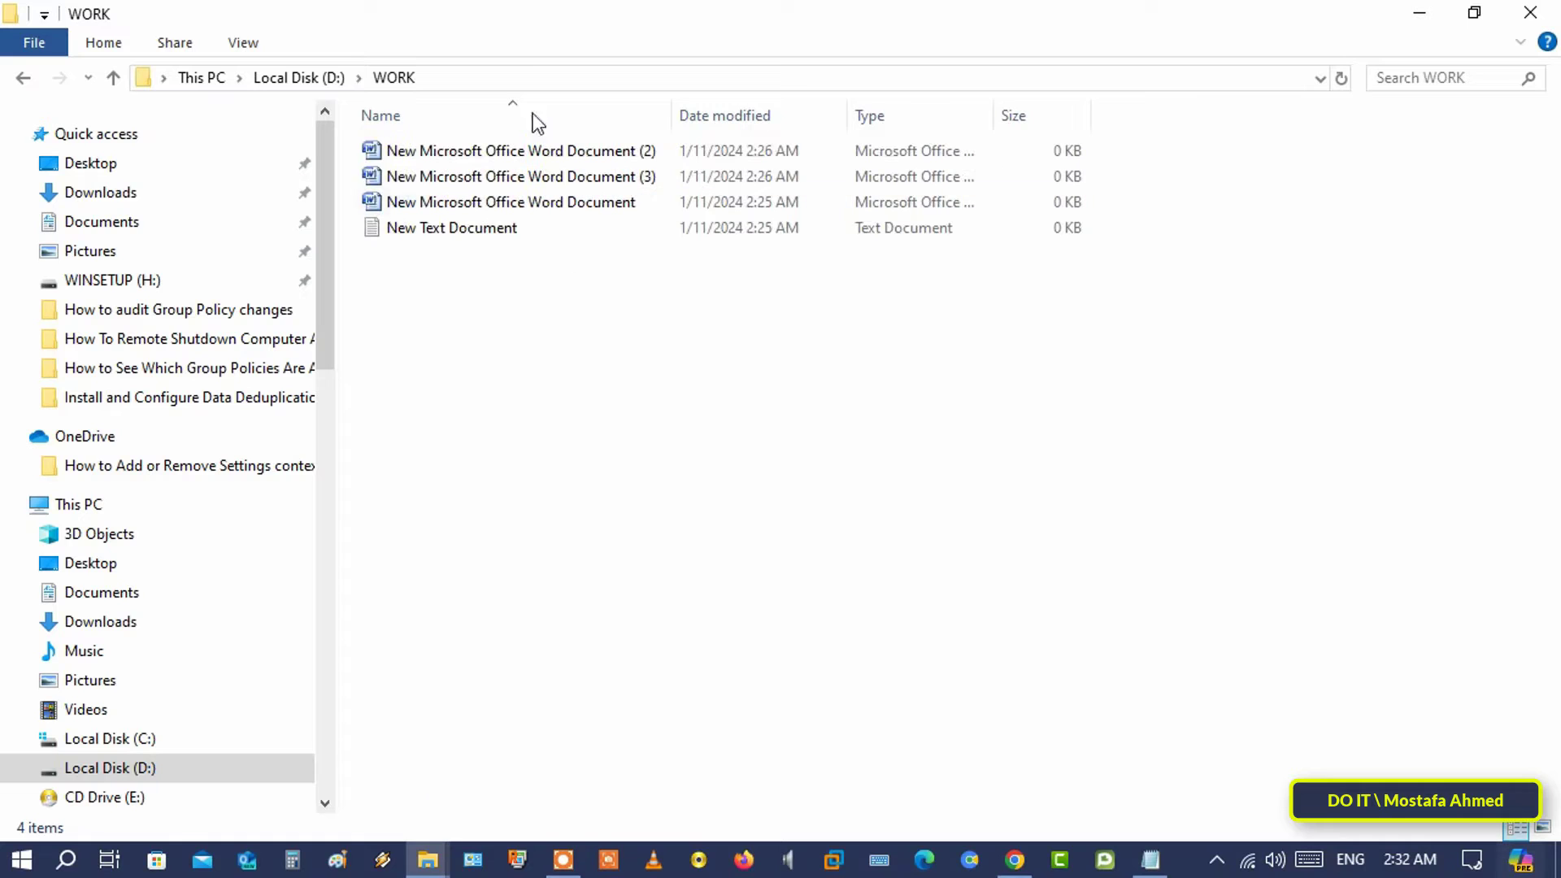
click(560, 78)
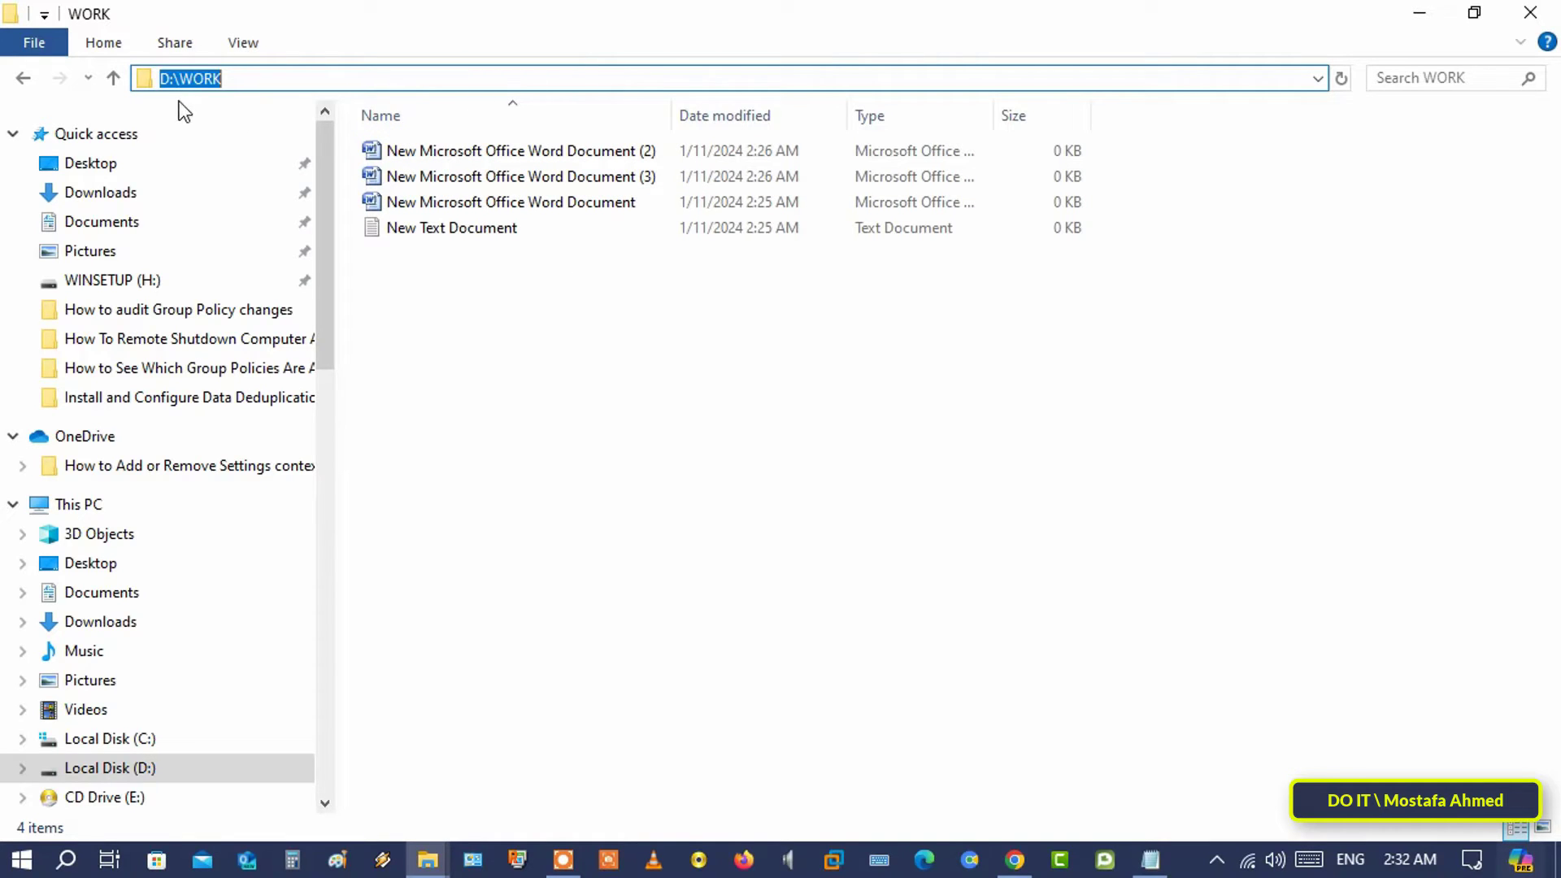
right_click(186, 80)
click(261, 161)
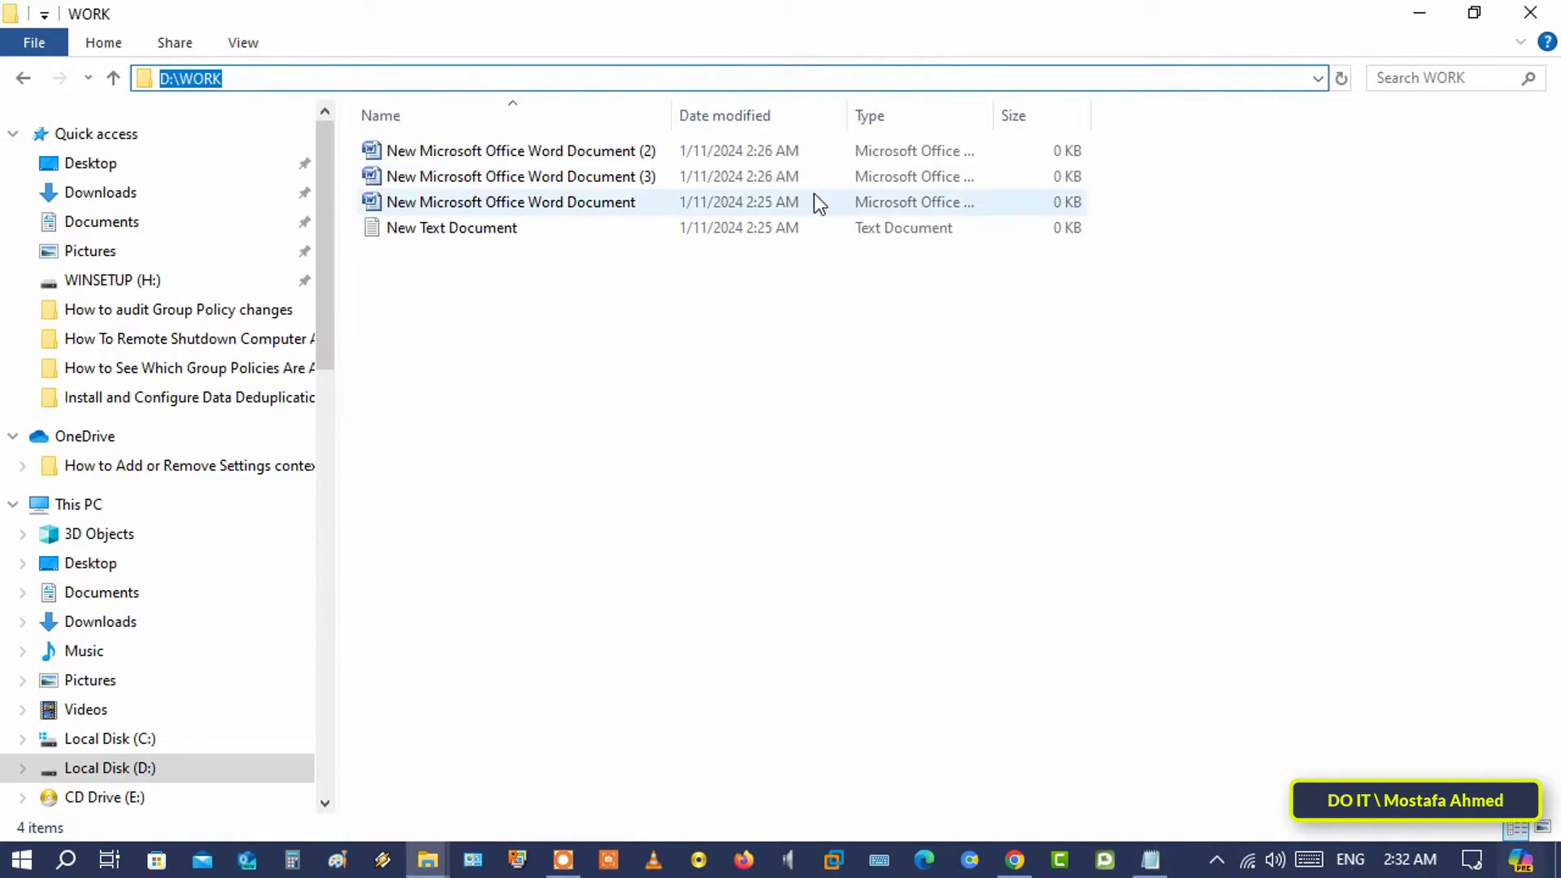
Step: Paste the path so the line reads 'start D:\WORK' and begin a new line
click(1418, 11)
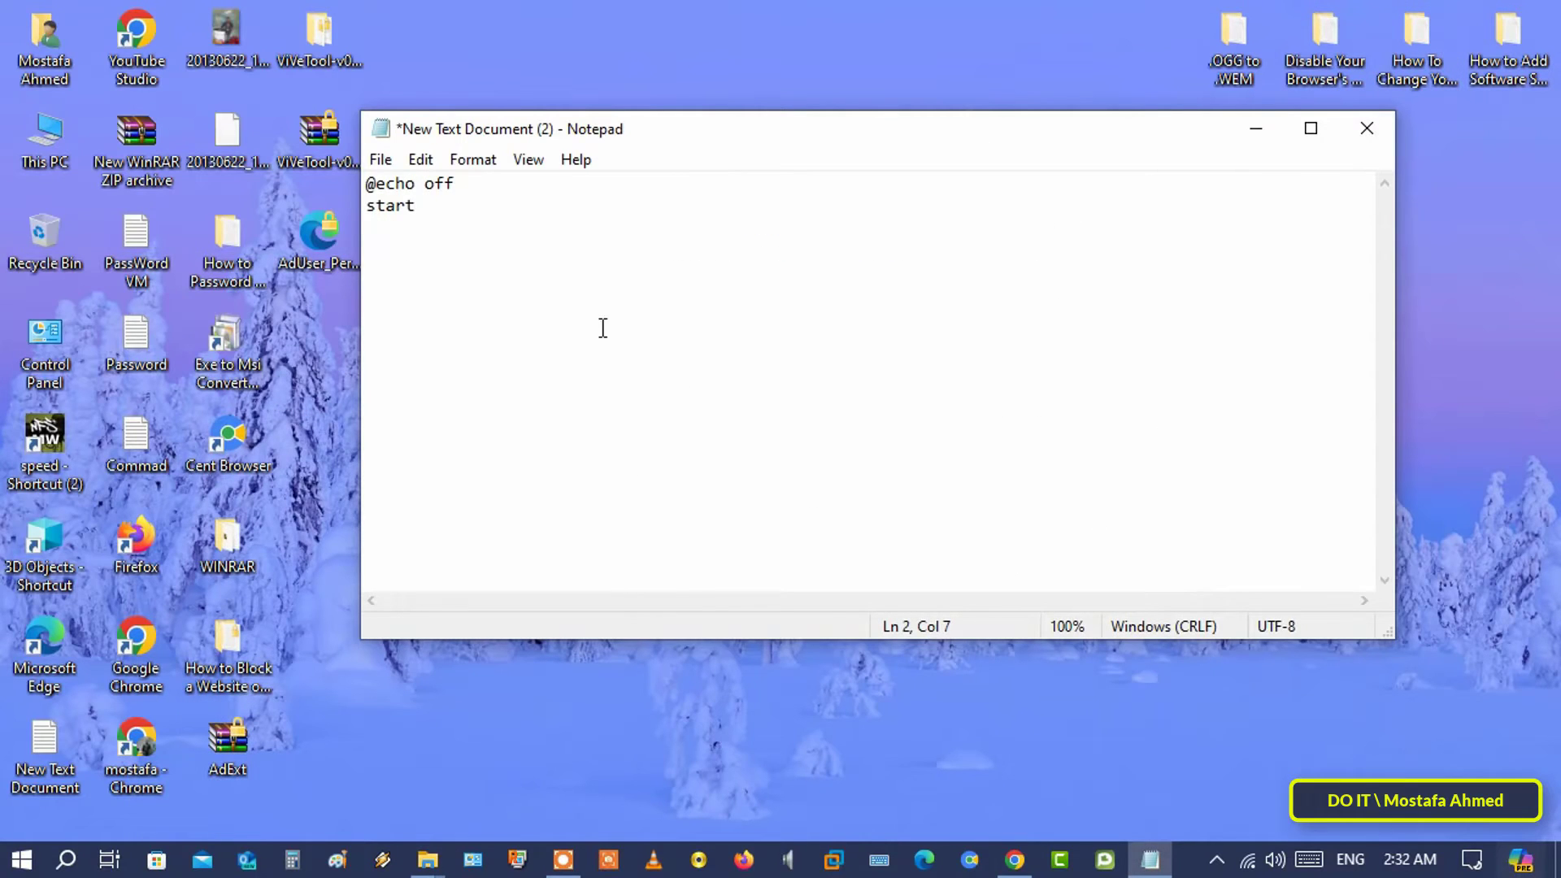
right_click(435, 206)
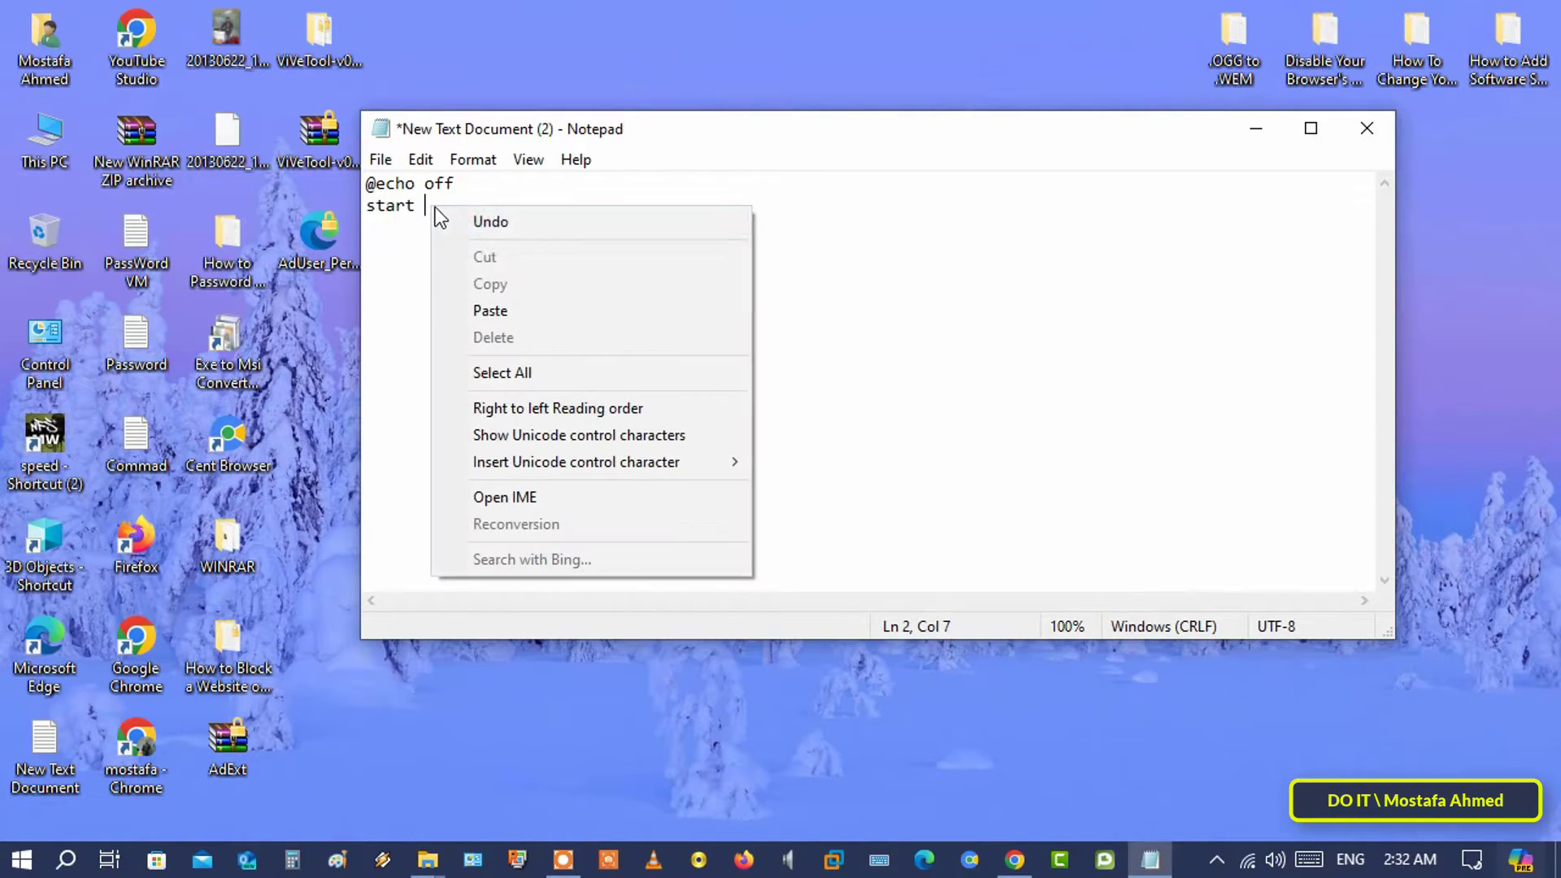
click(511, 306)
key(Return)
text(start)
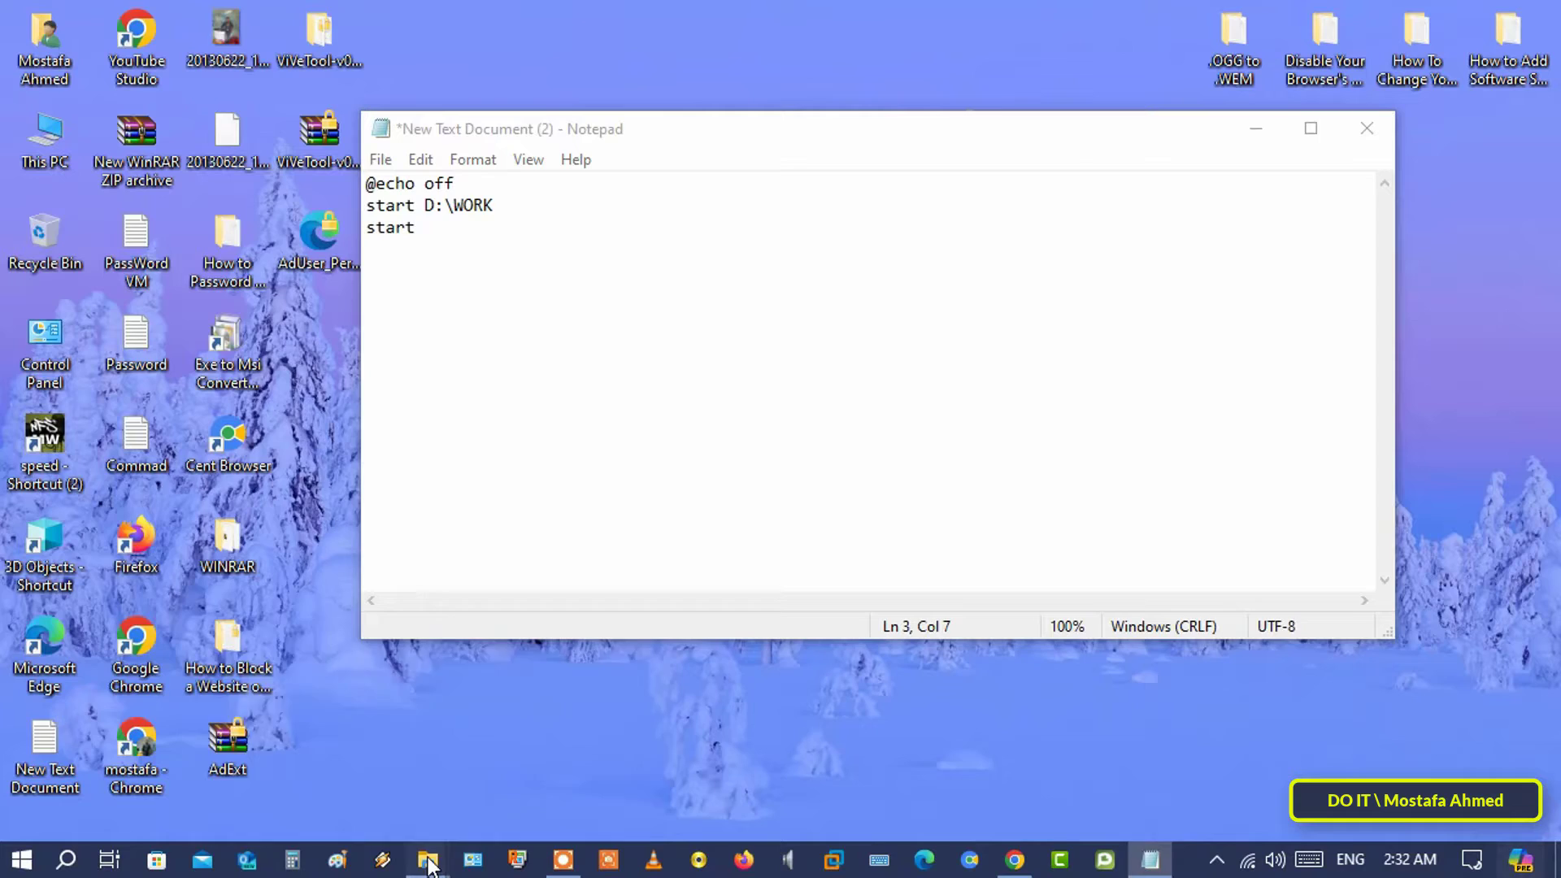
Step: Copy the G:\Mostafa path from Explorer and complete the line 'start G:\Mostafa'
click(477, 780)
click(24, 78)
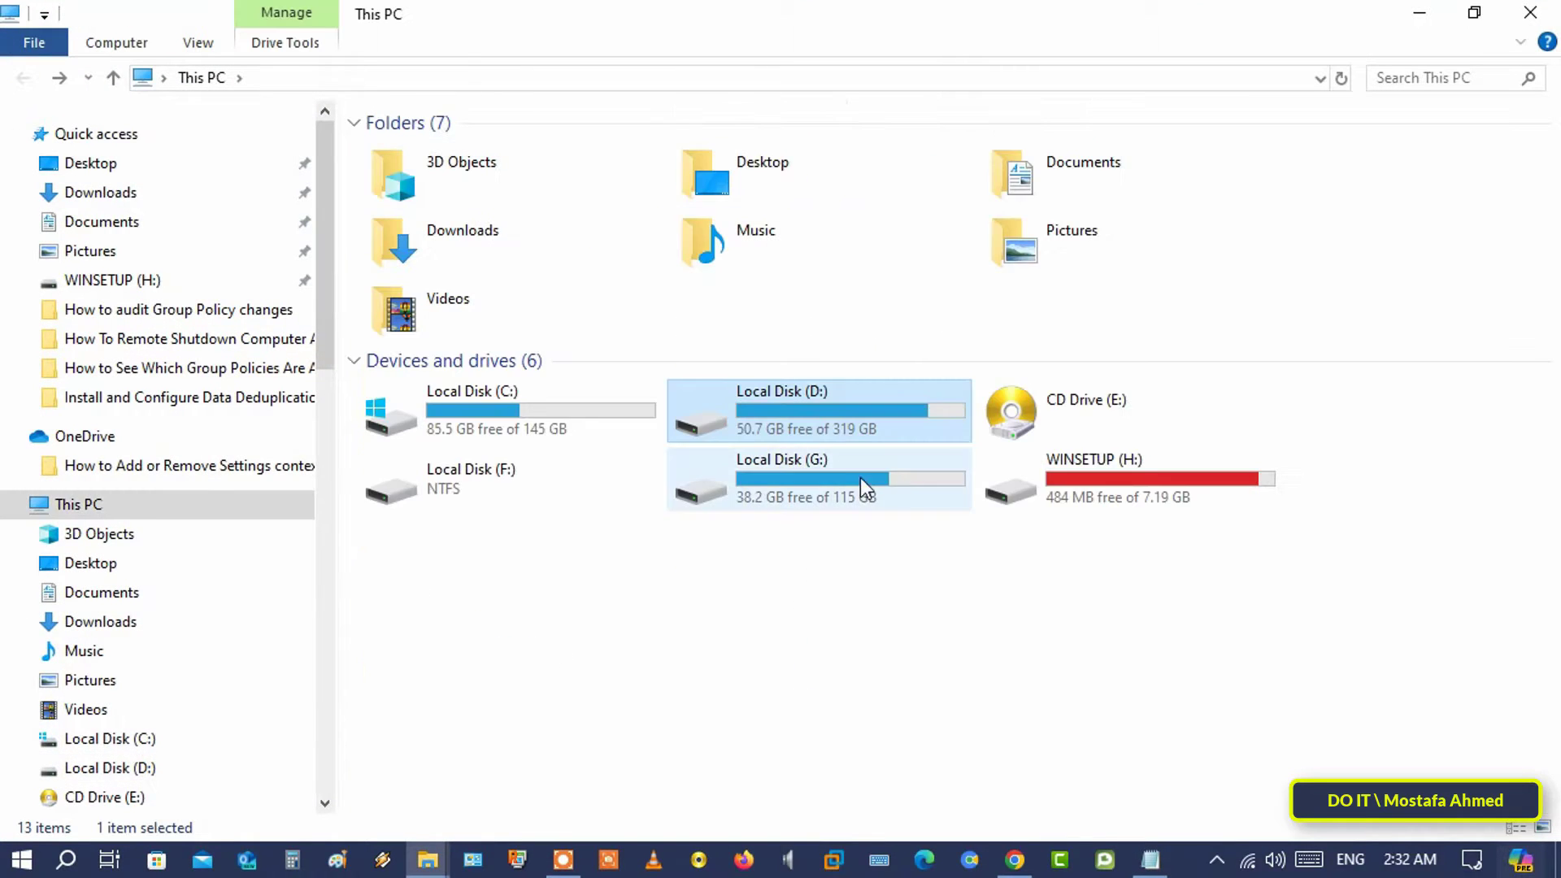
double_click(860, 477)
double_click(433, 280)
click(529, 78)
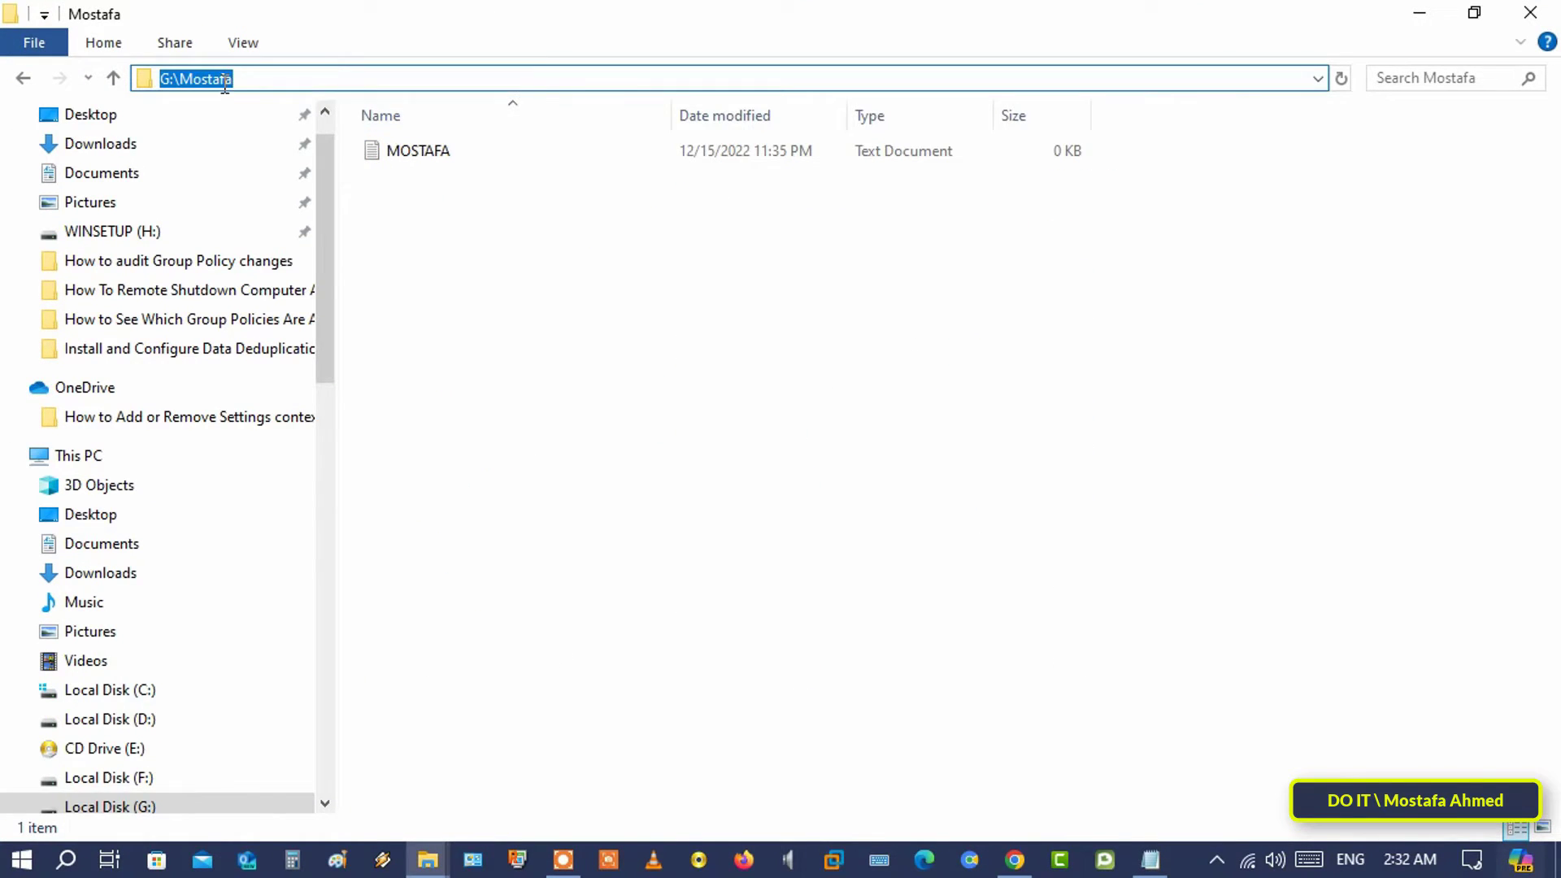
right_click(227, 77)
click(268, 150)
click(1418, 14)
key(ctrl+v)
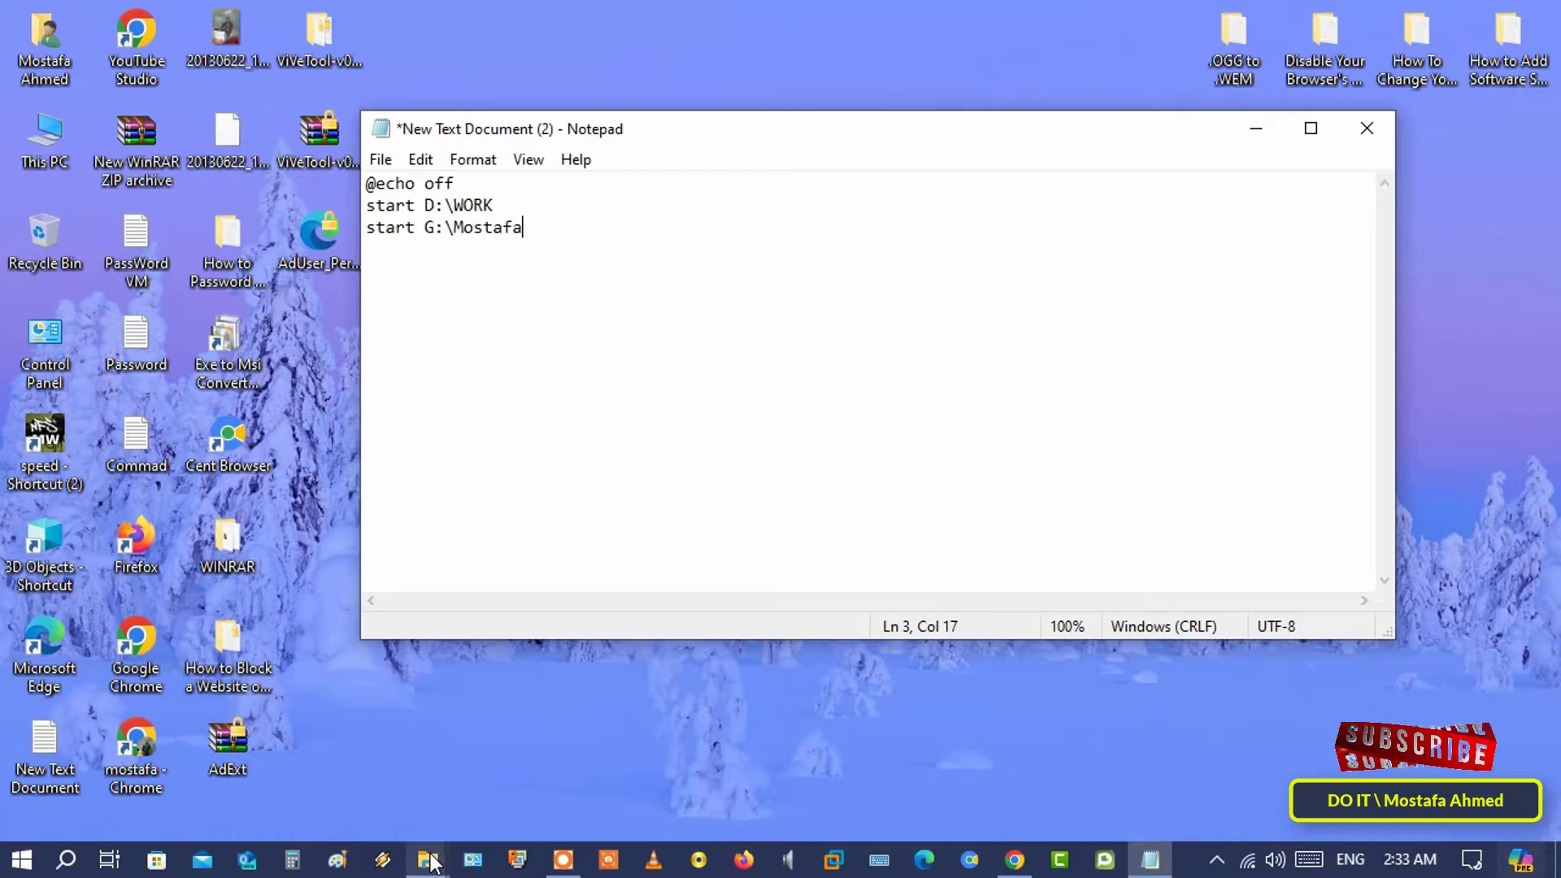
Step: Copy the G:\WORK2 path and add the line 'start G:\WORK2' to the script
click(506, 789)
click(25, 77)
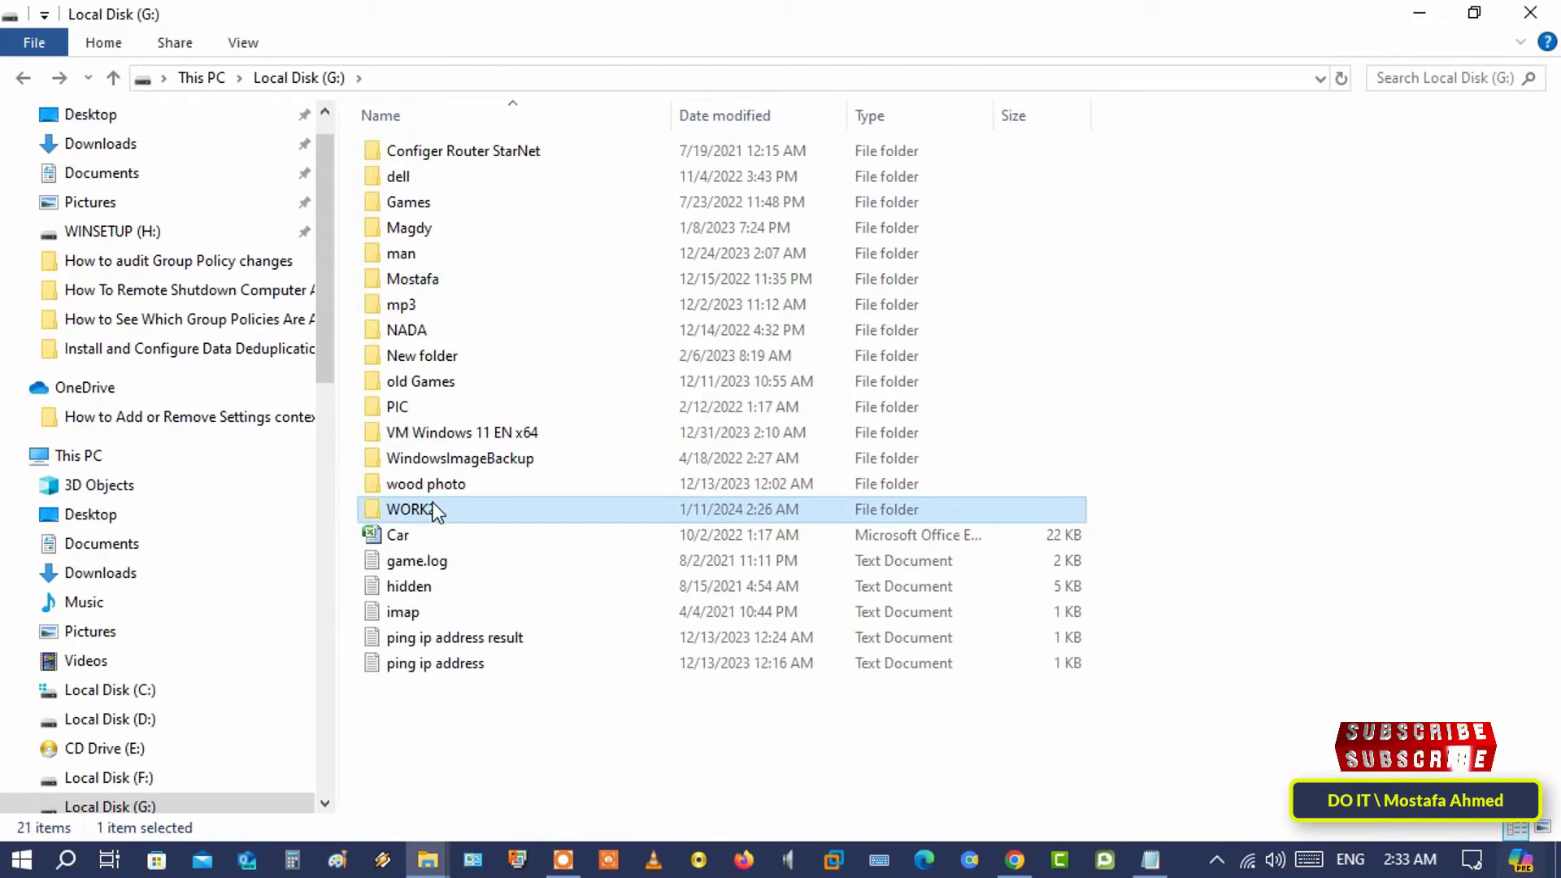
double_click(436, 510)
click(654, 81)
right_click(215, 76)
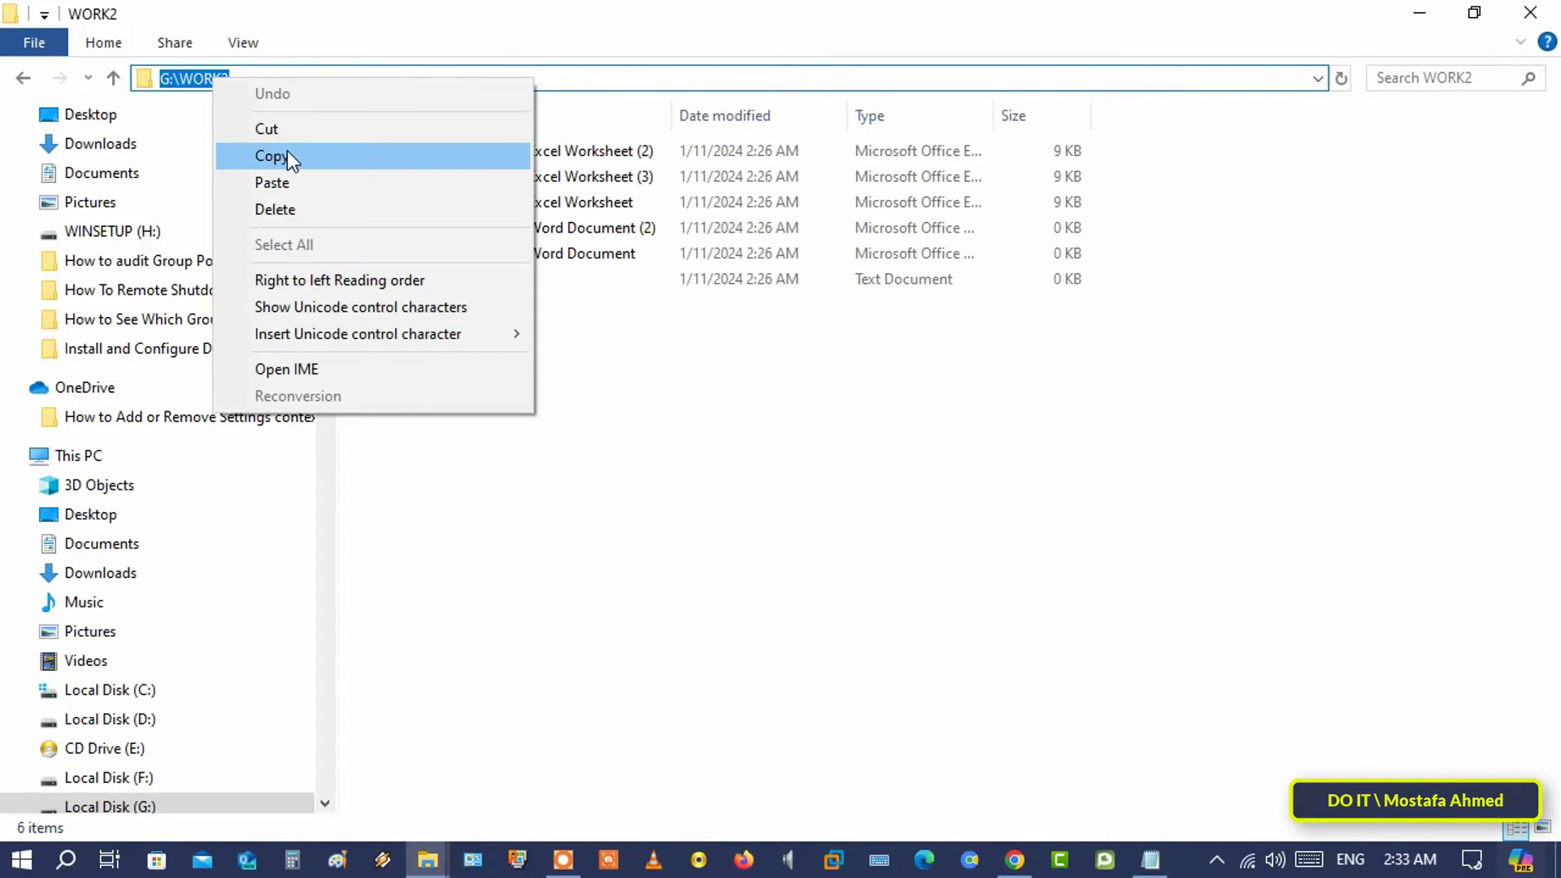
click(289, 157)
click(1419, 14)
key(Return)
text(start)
right_click(446, 252)
click(555, 358)
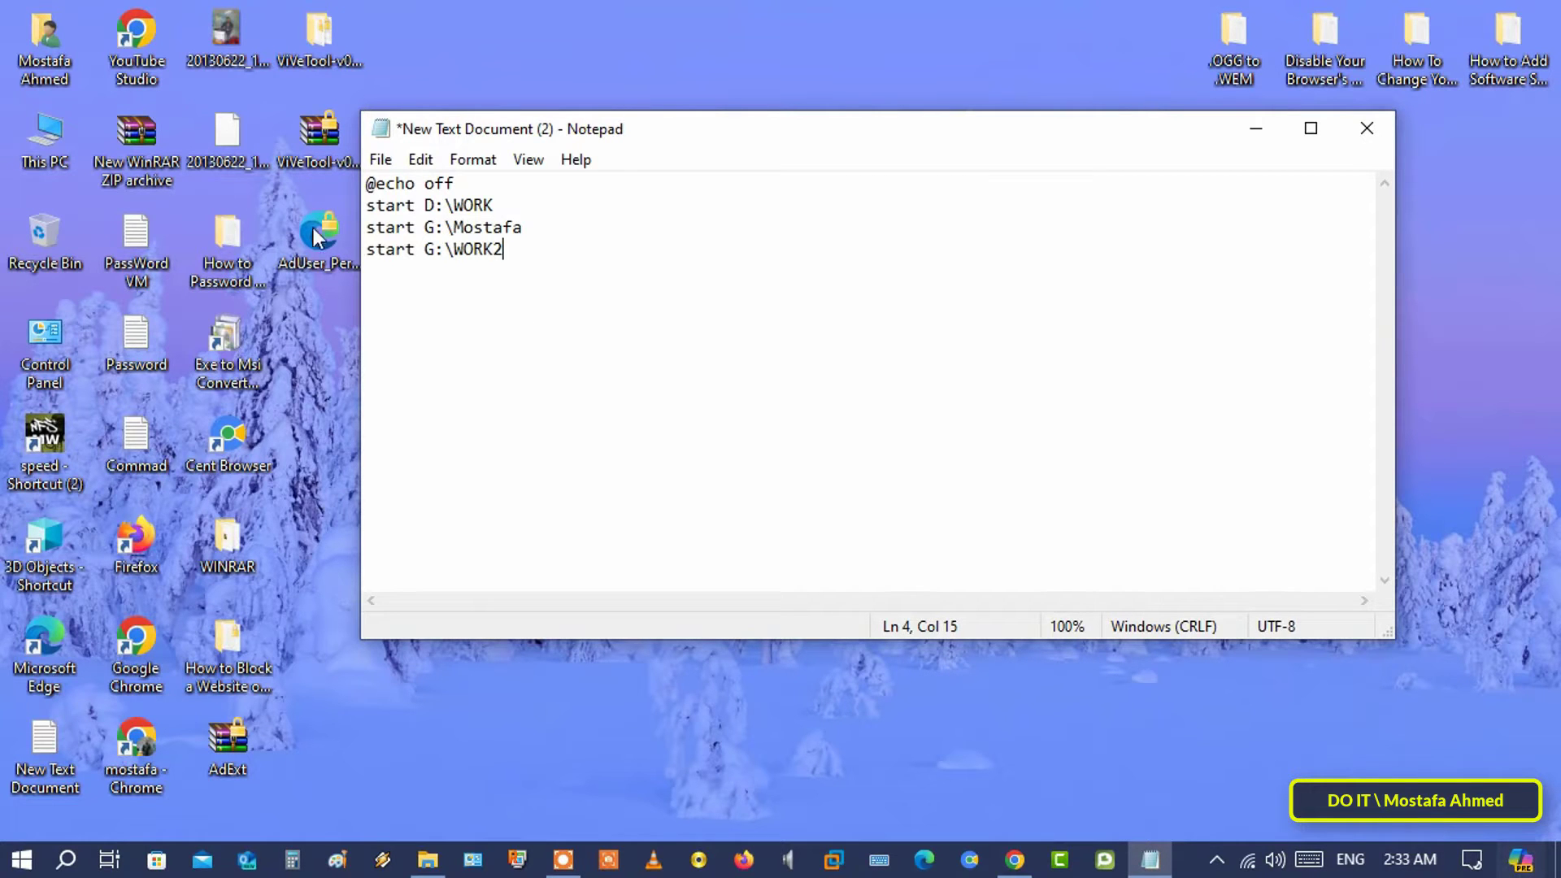
click(383, 161)
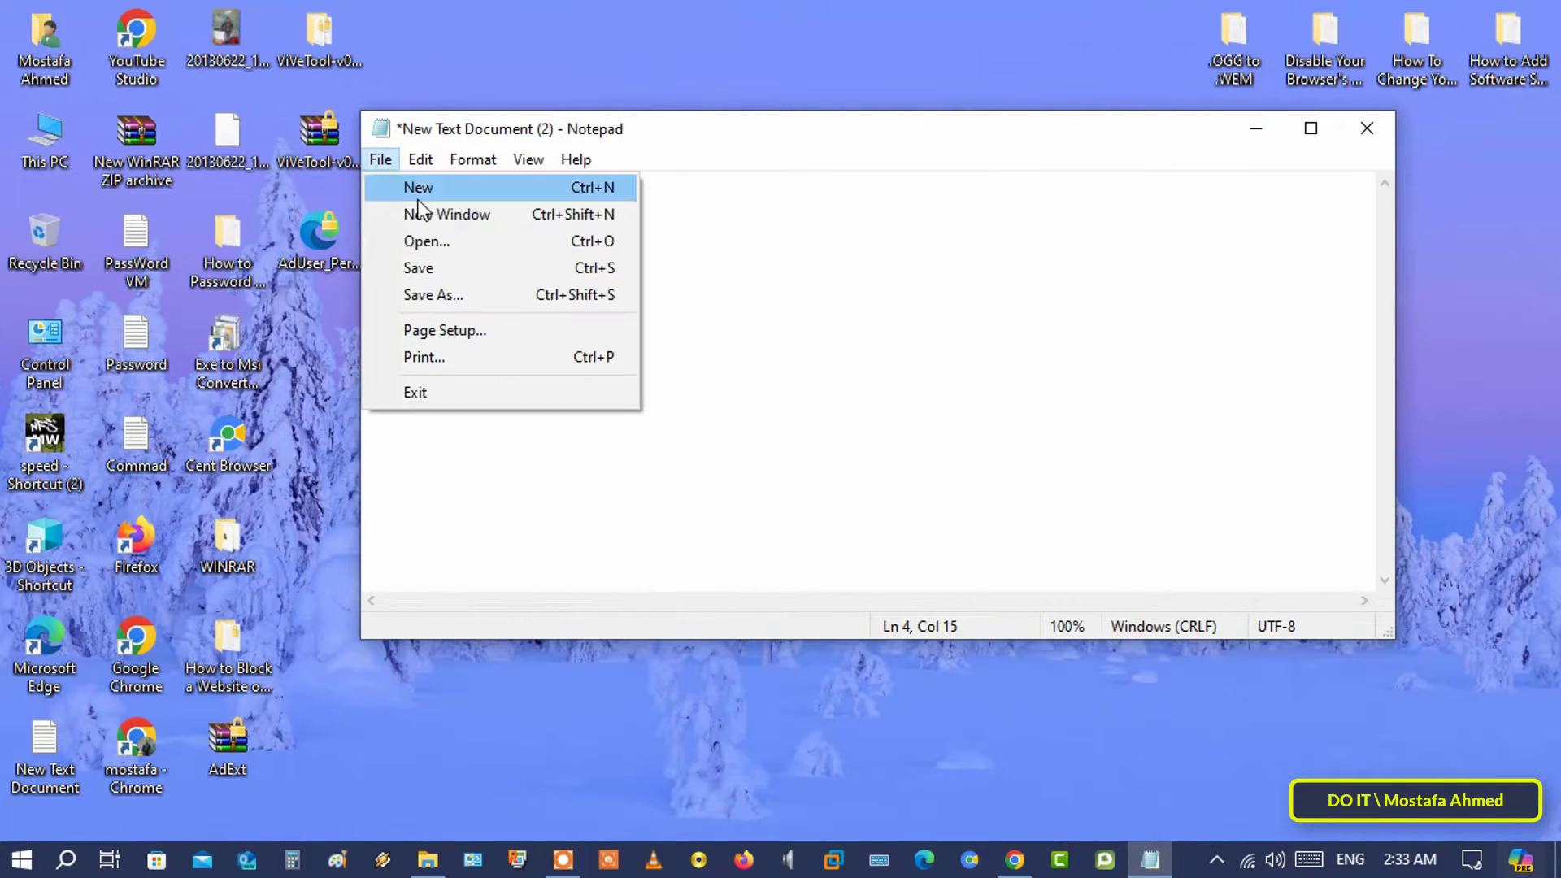
Step: Save the script to the desktop as 'My folders.bat' with type All Files
click(462, 300)
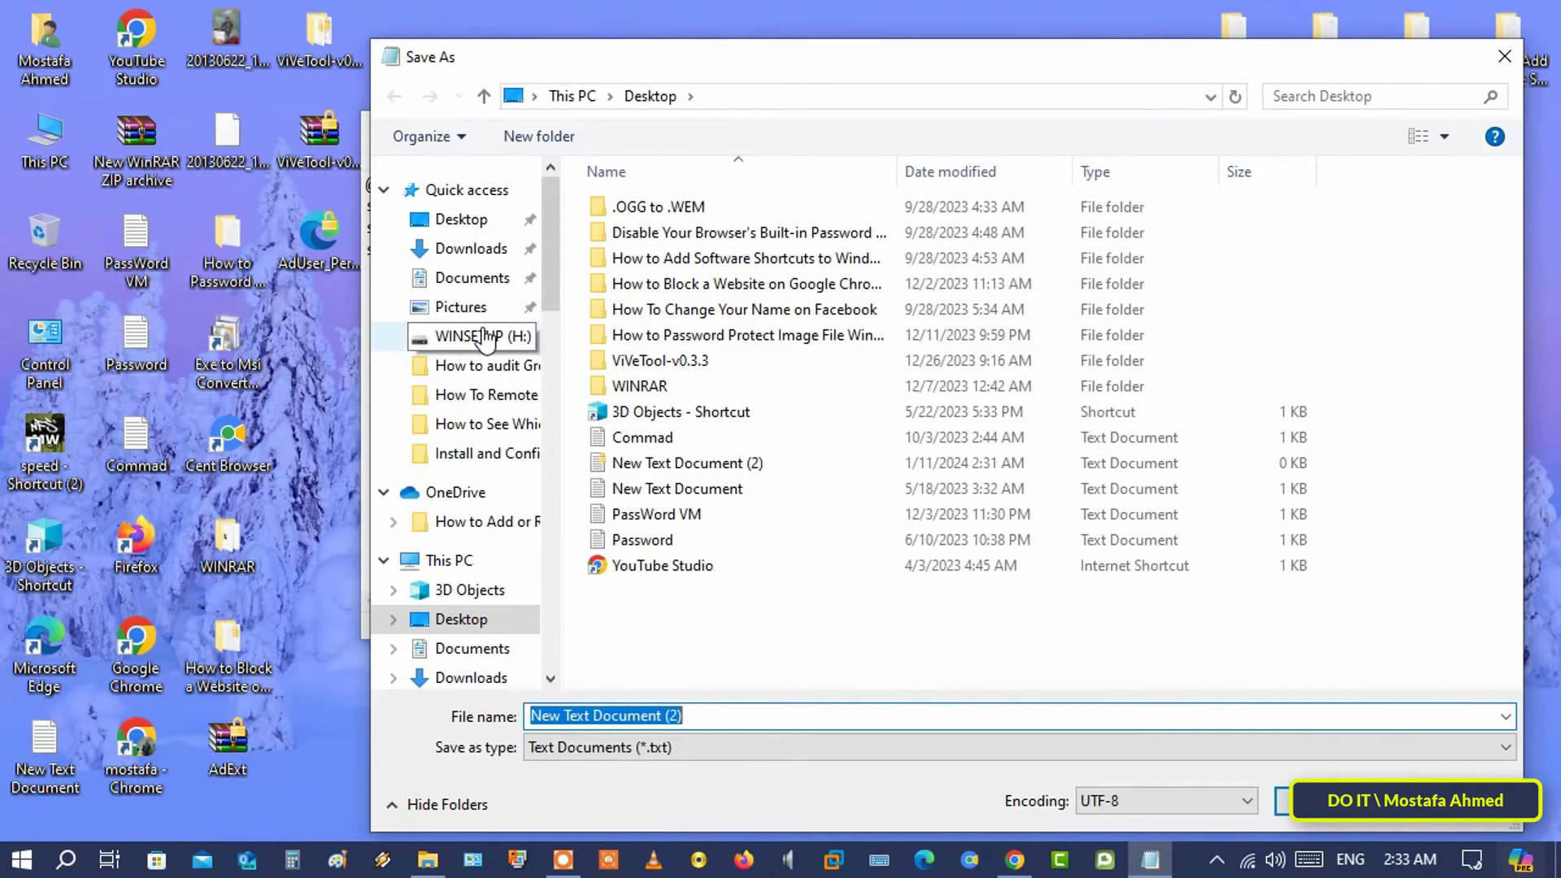
text(My )
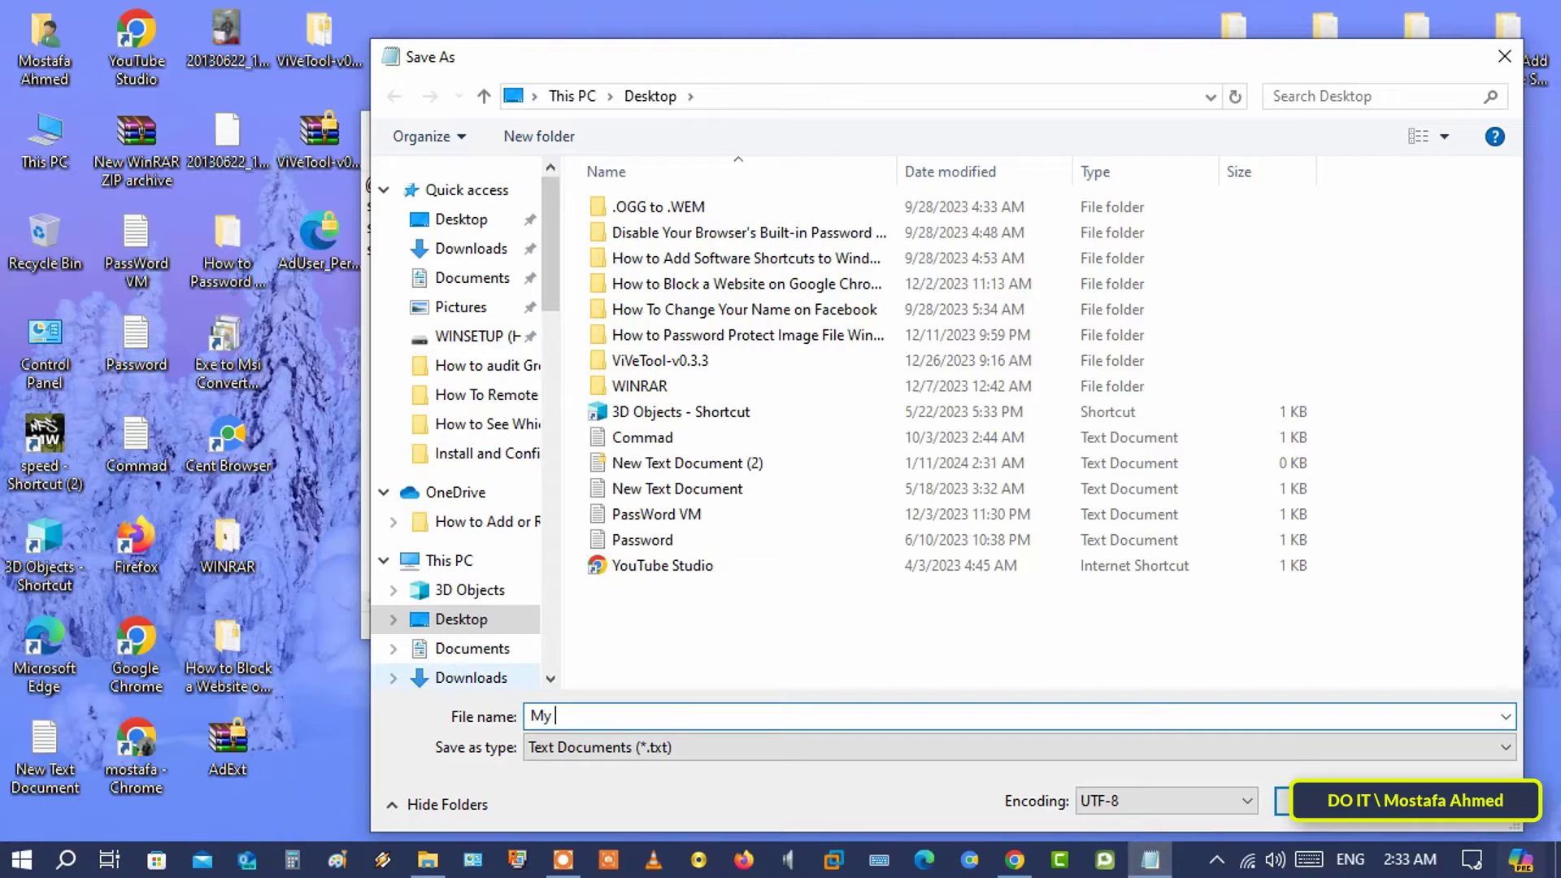
text(folders)
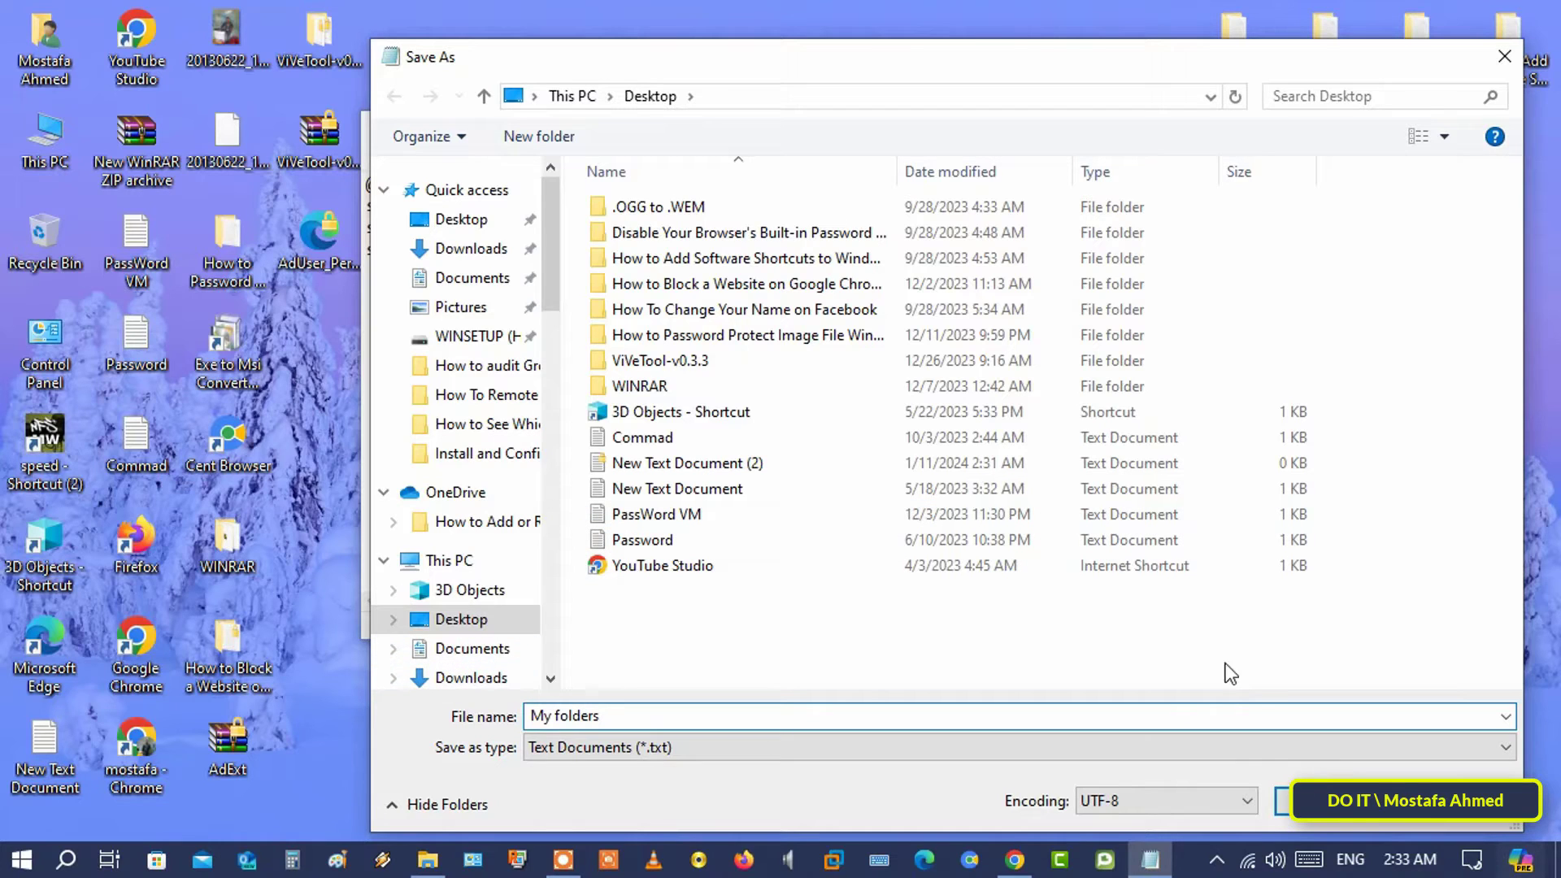
text(.bat)
click(1280, 749)
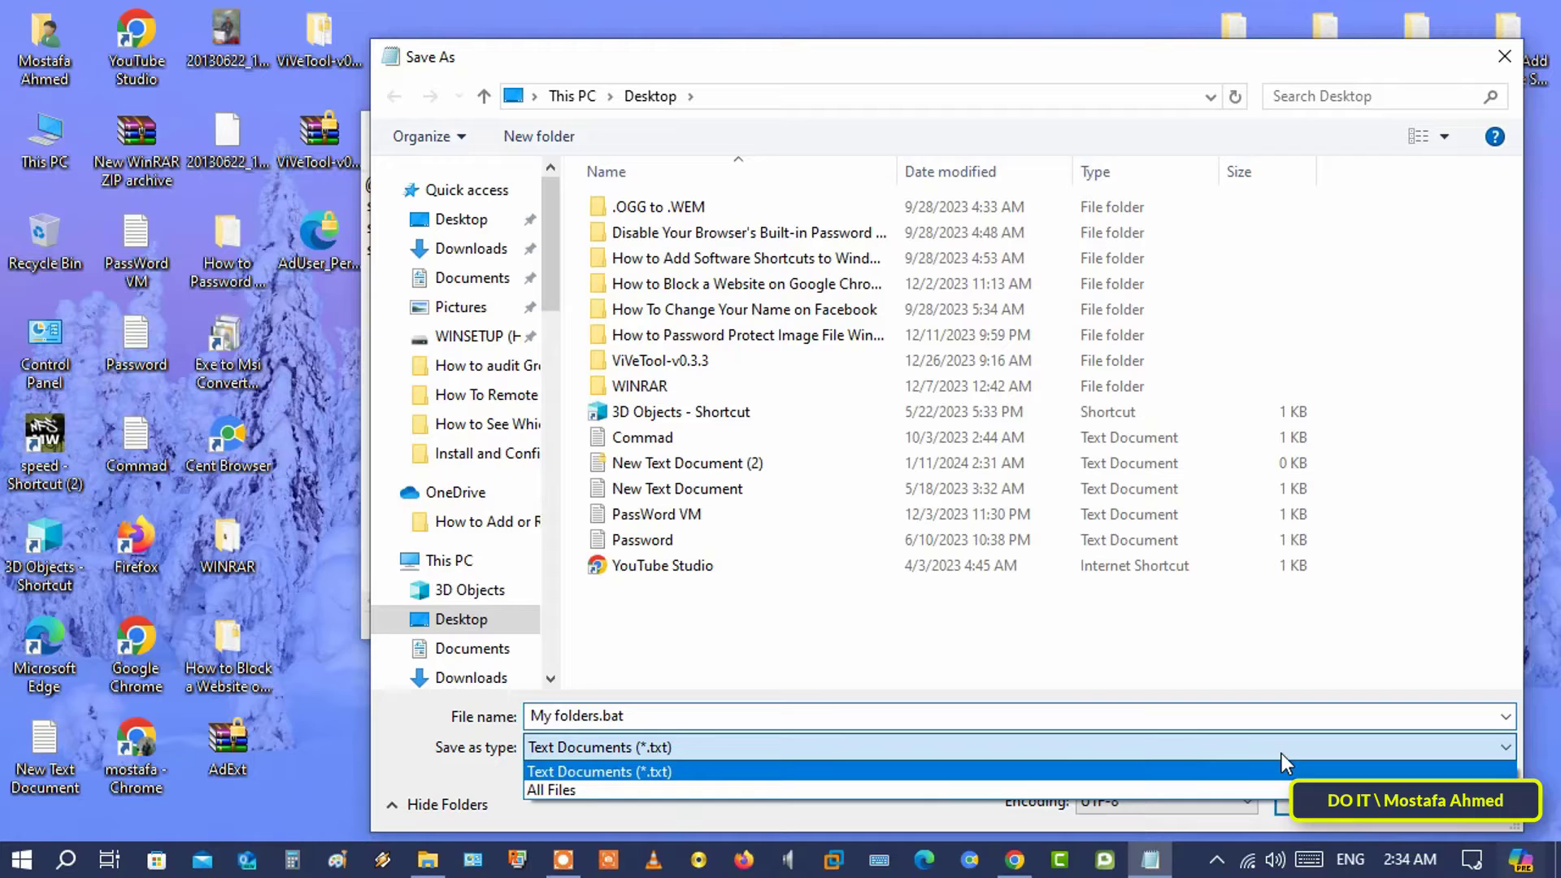
click(766, 791)
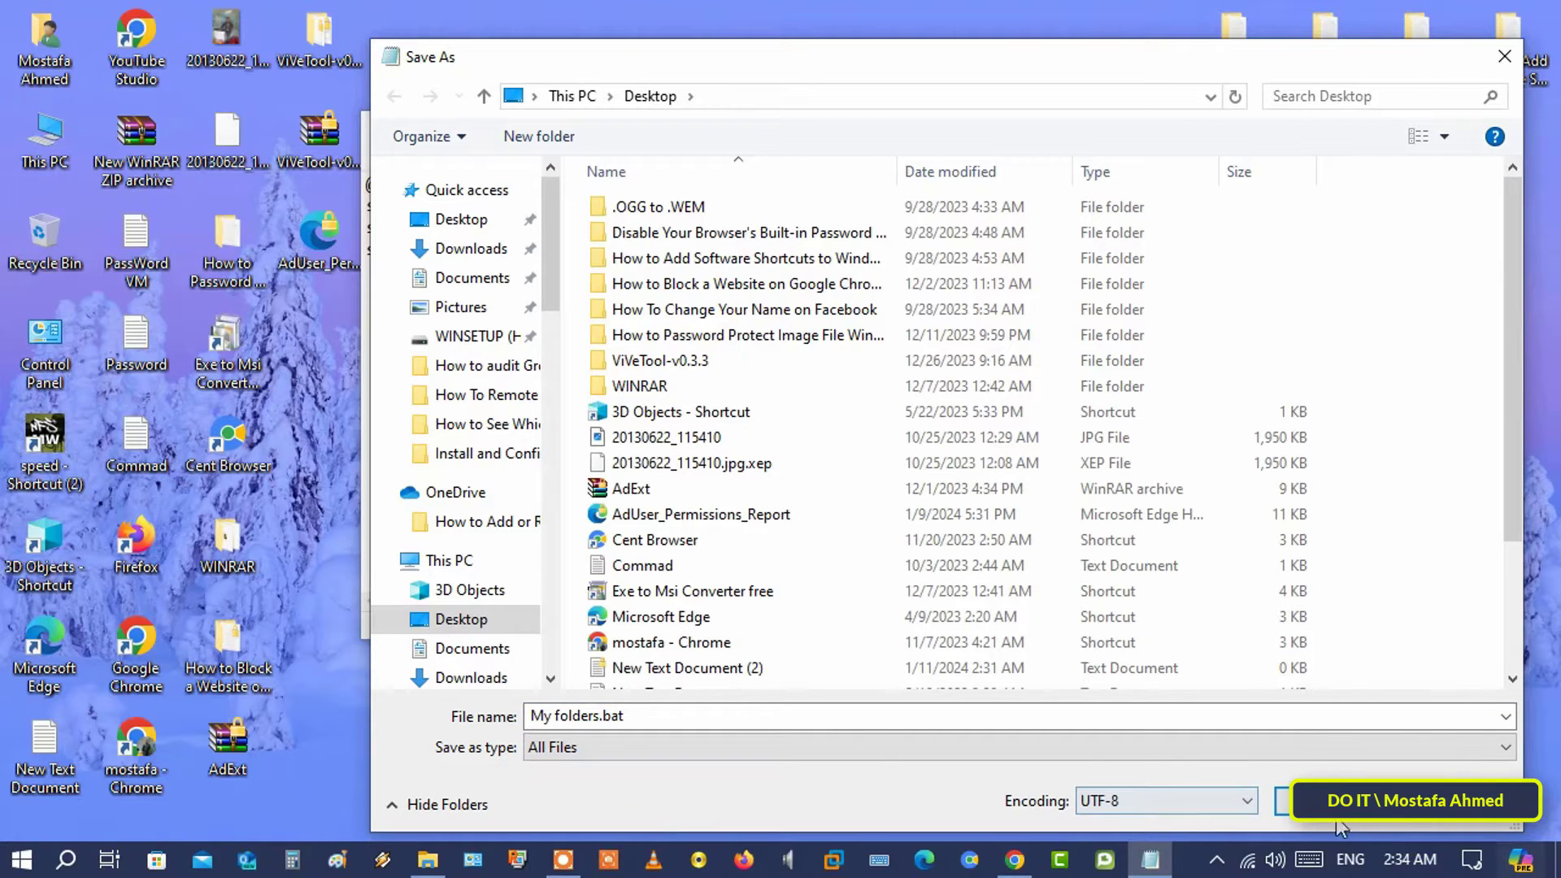
click(1299, 801)
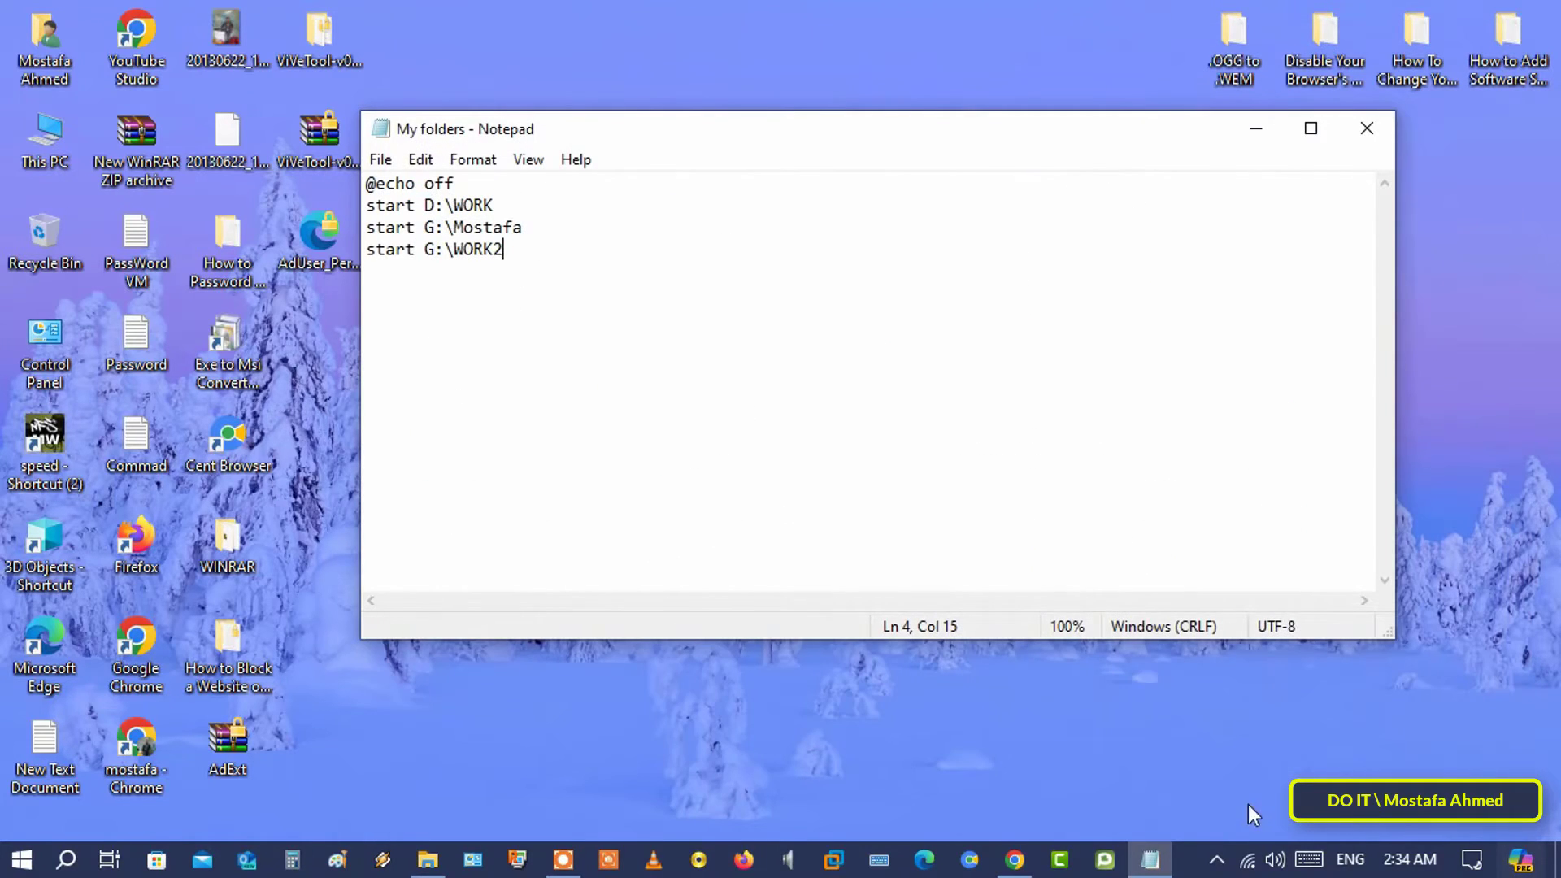
Step: Close Notepad and run My folders.bat from the desktop
click(1364, 135)
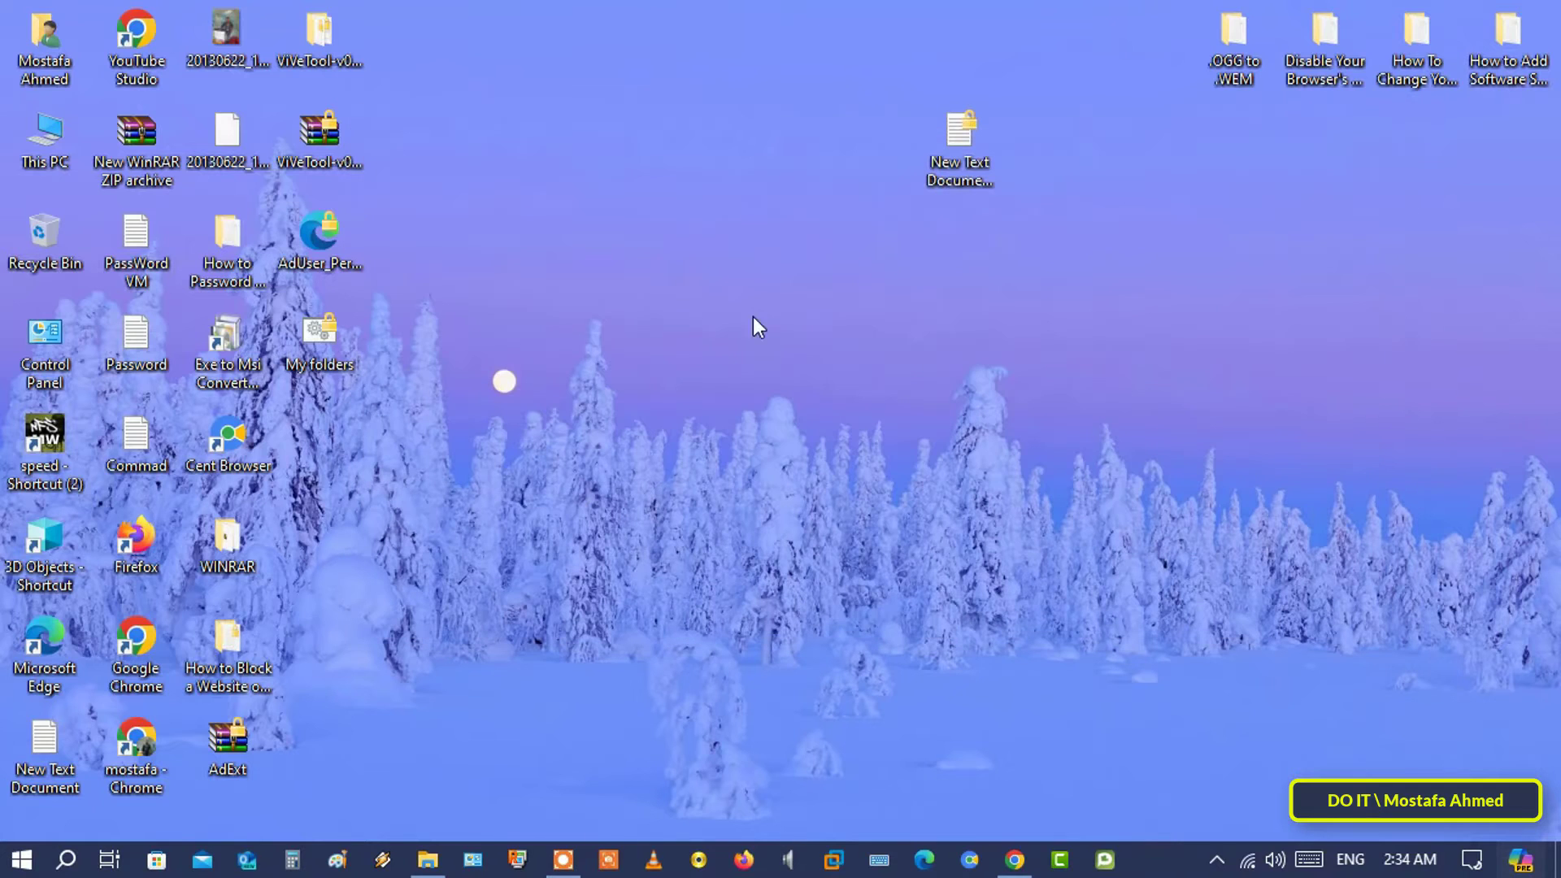
click(324, 343)
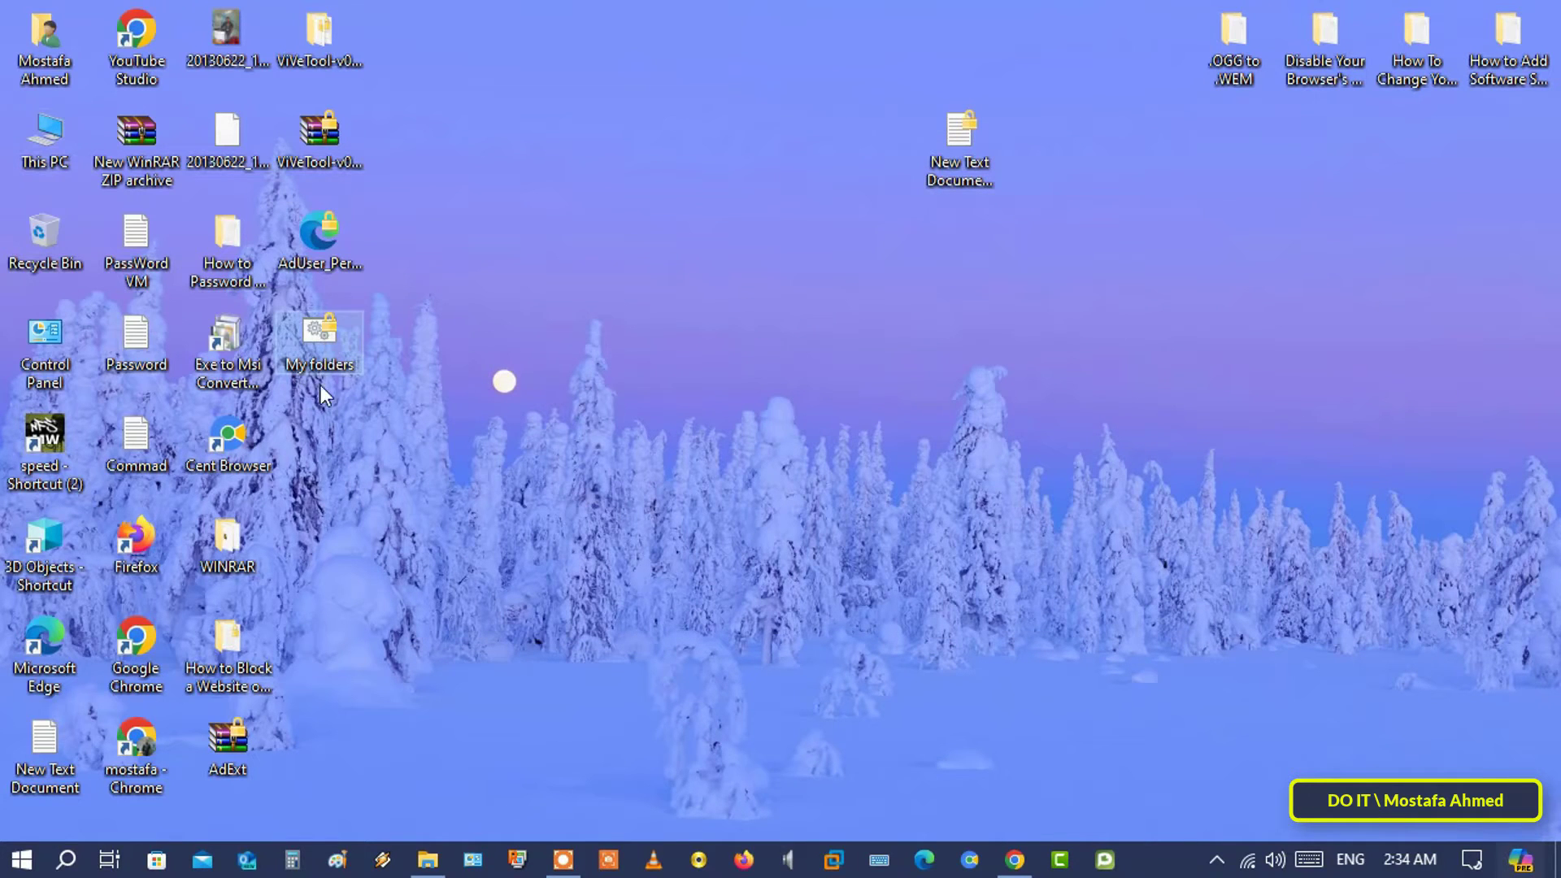
double_click(312, 334)
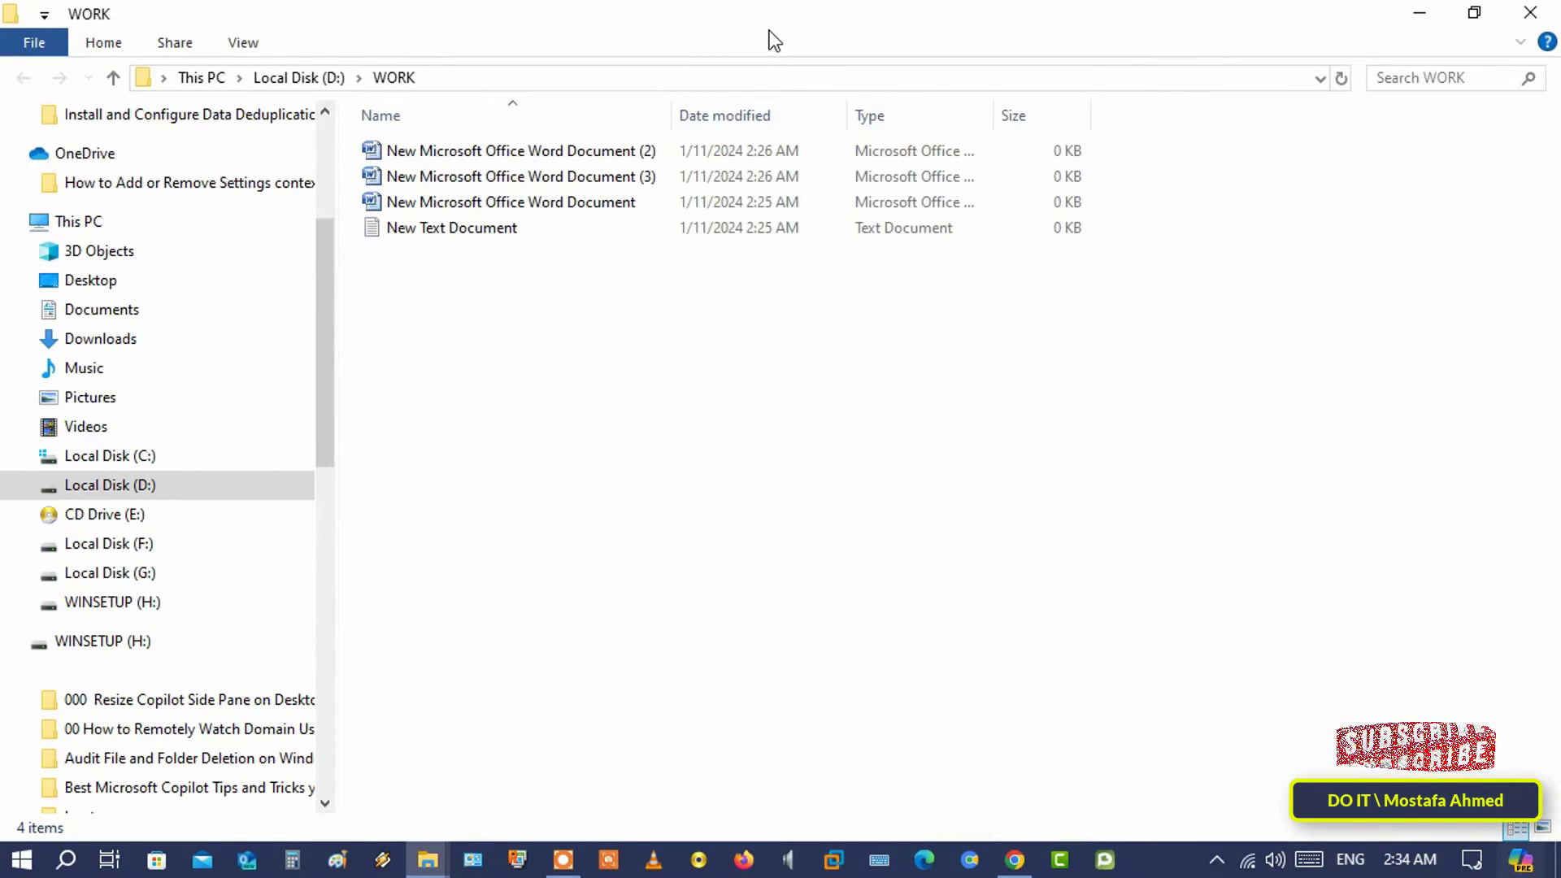
Step: Arrange the opened Mostafa, WORK and WORK2 windows side by side to confirm all three opened
double_click(749, 23)
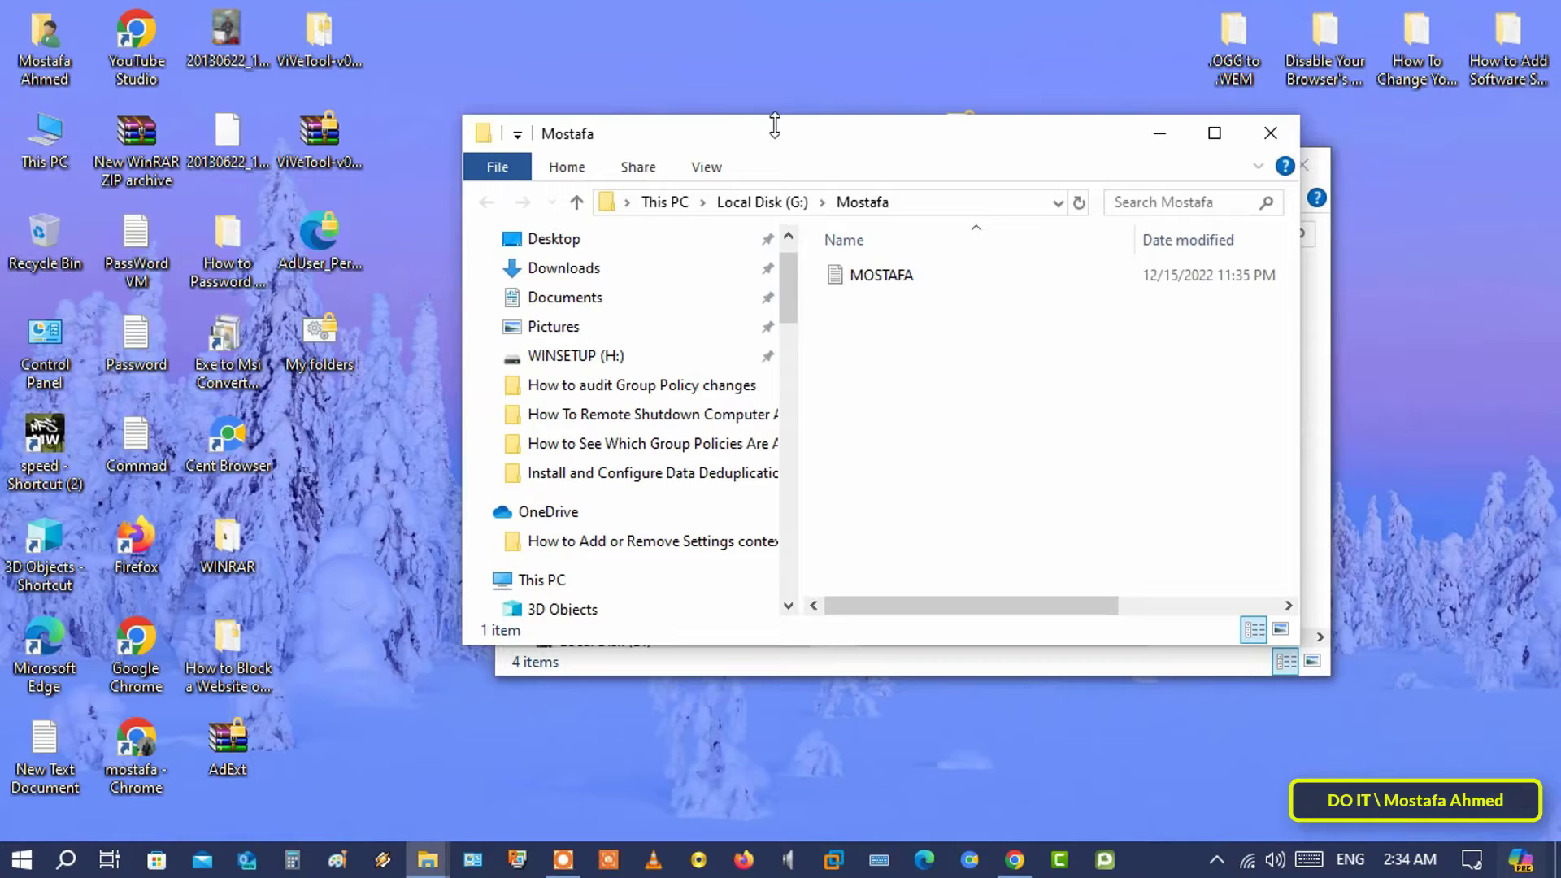
drag(773, 125, 473, 137)
drag(989, 162, 1349, 31)
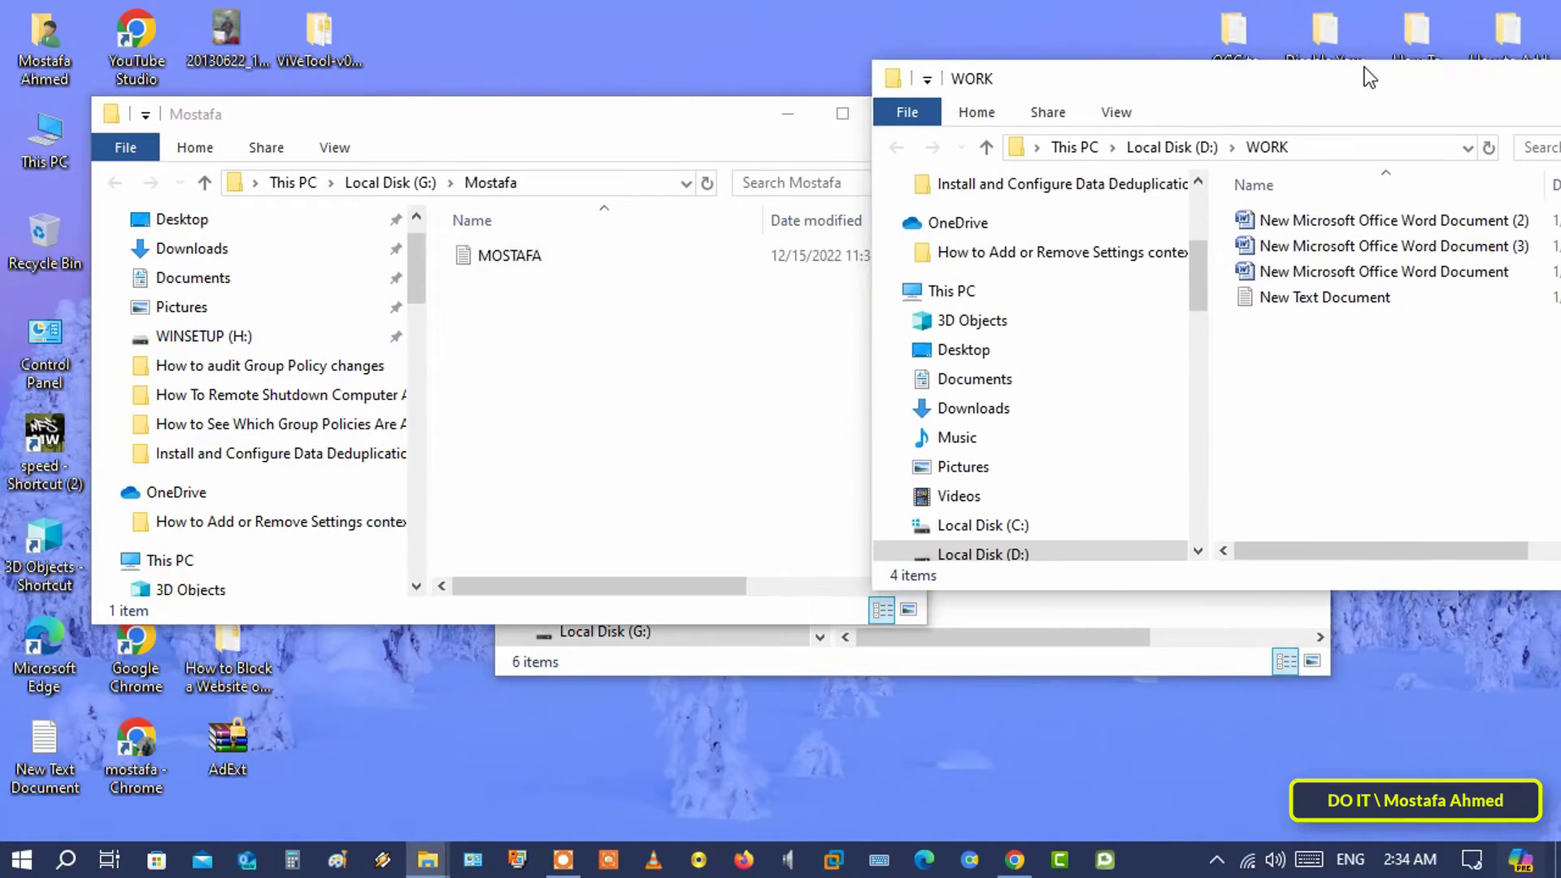
click(1196, 671)
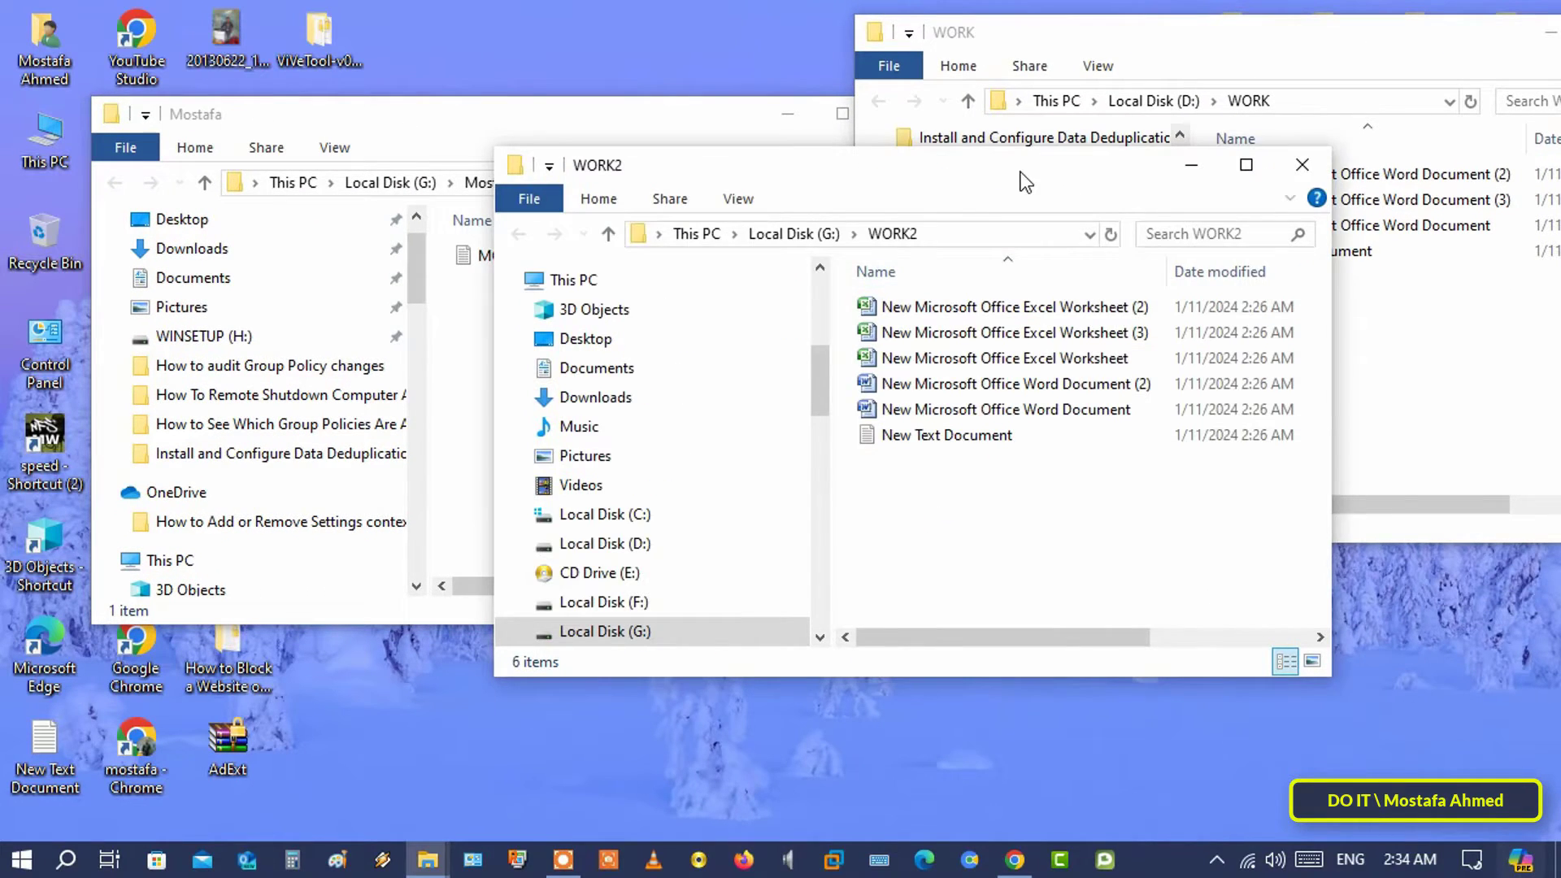
drag(1020, 172, 1201, 366)
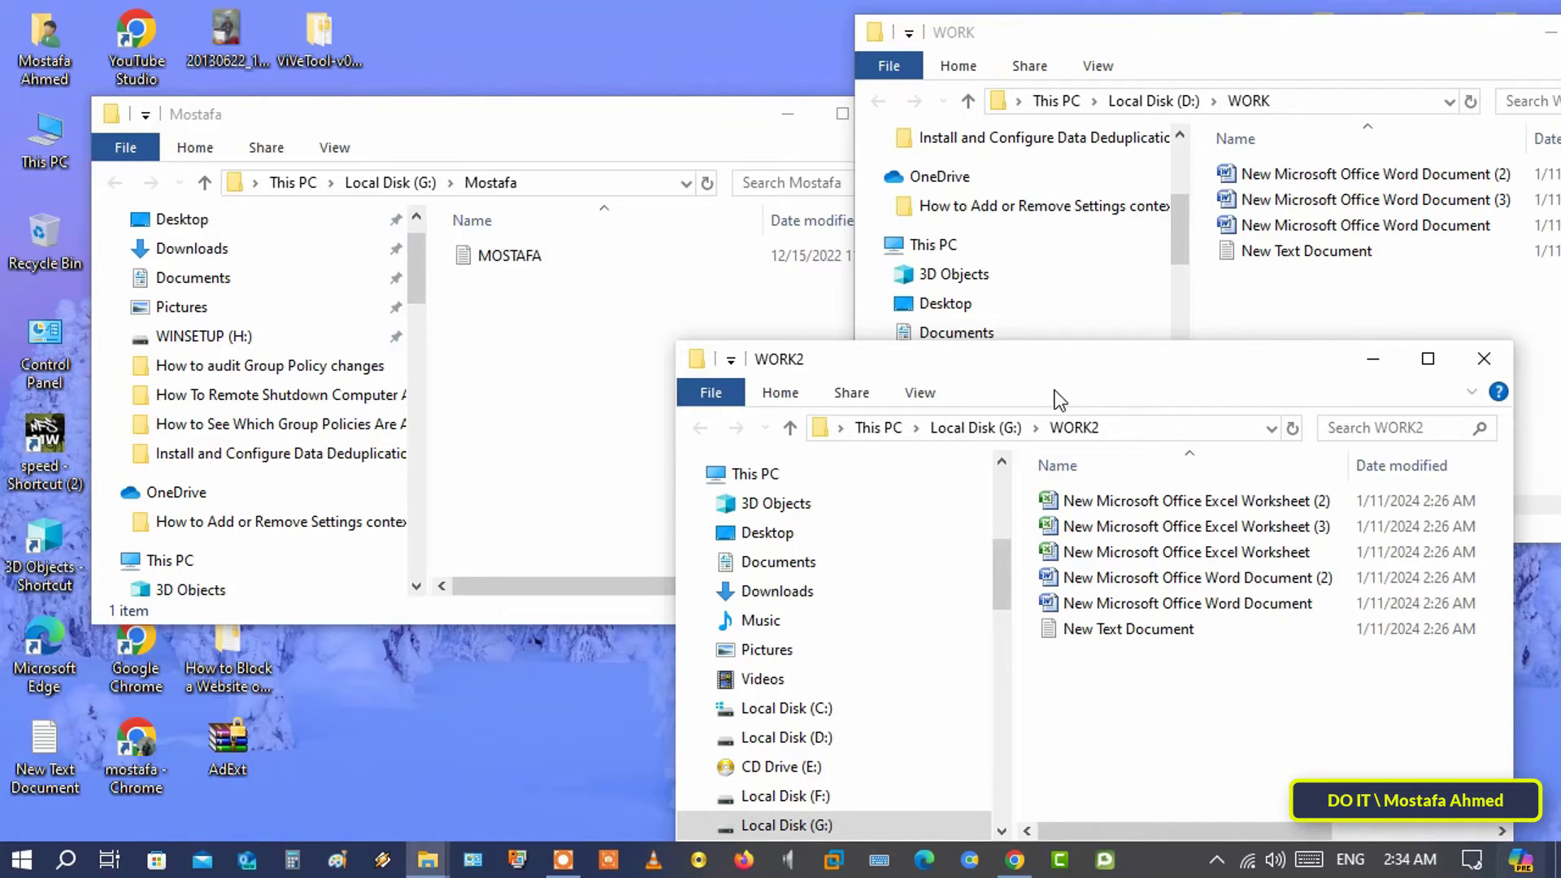
Step: Close the WORK2, WORK and Mostafa folder windows
click(1491, 360)
drag(1476, 36, 1319, 59)
click(1490, 56)
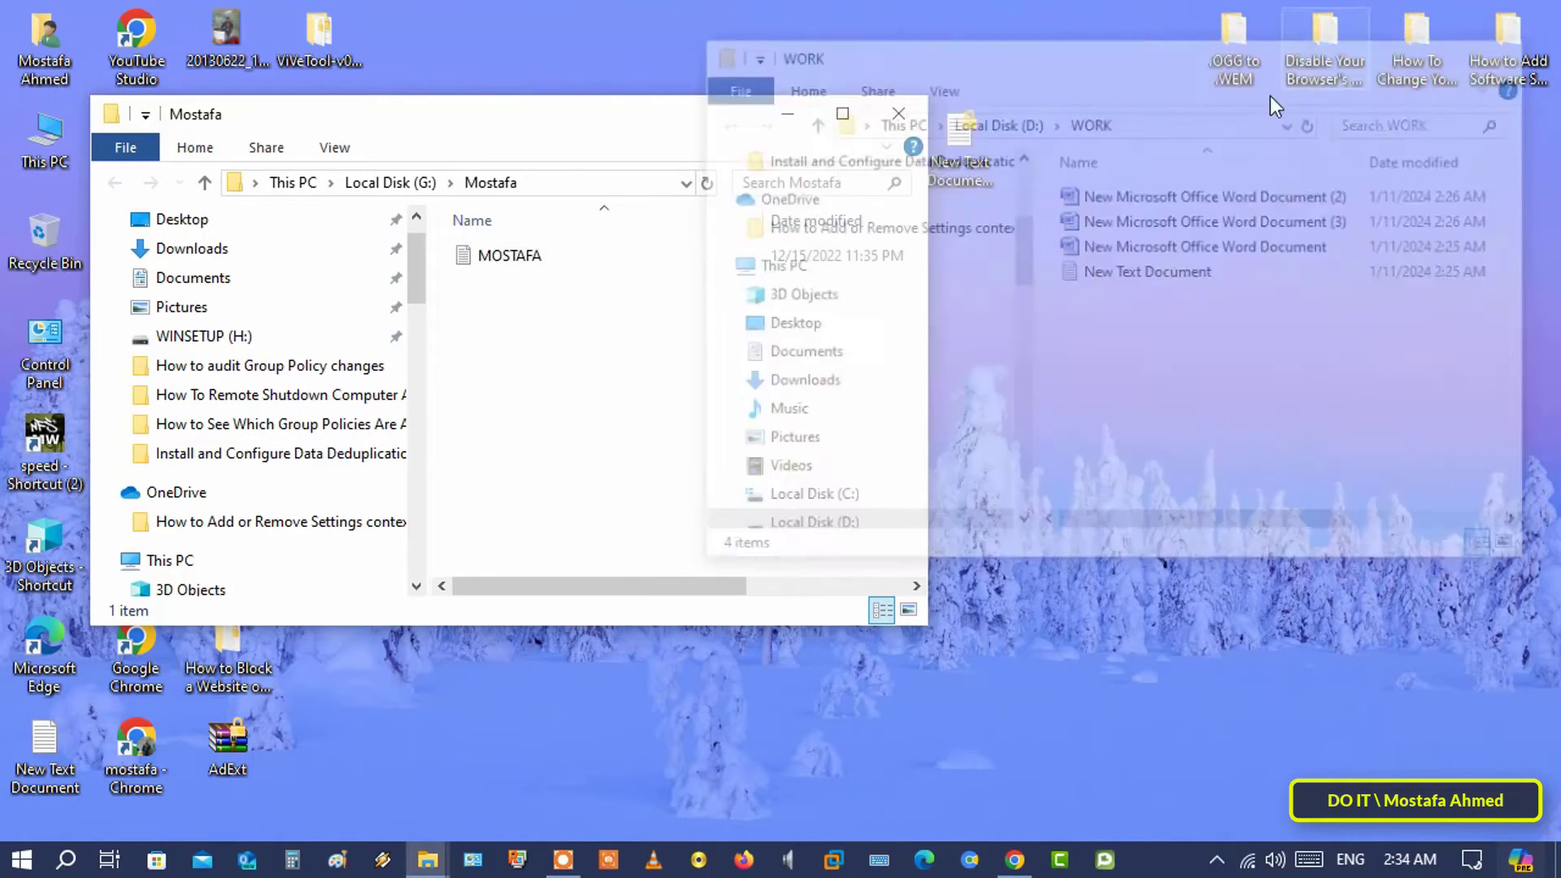
click(896, 113)
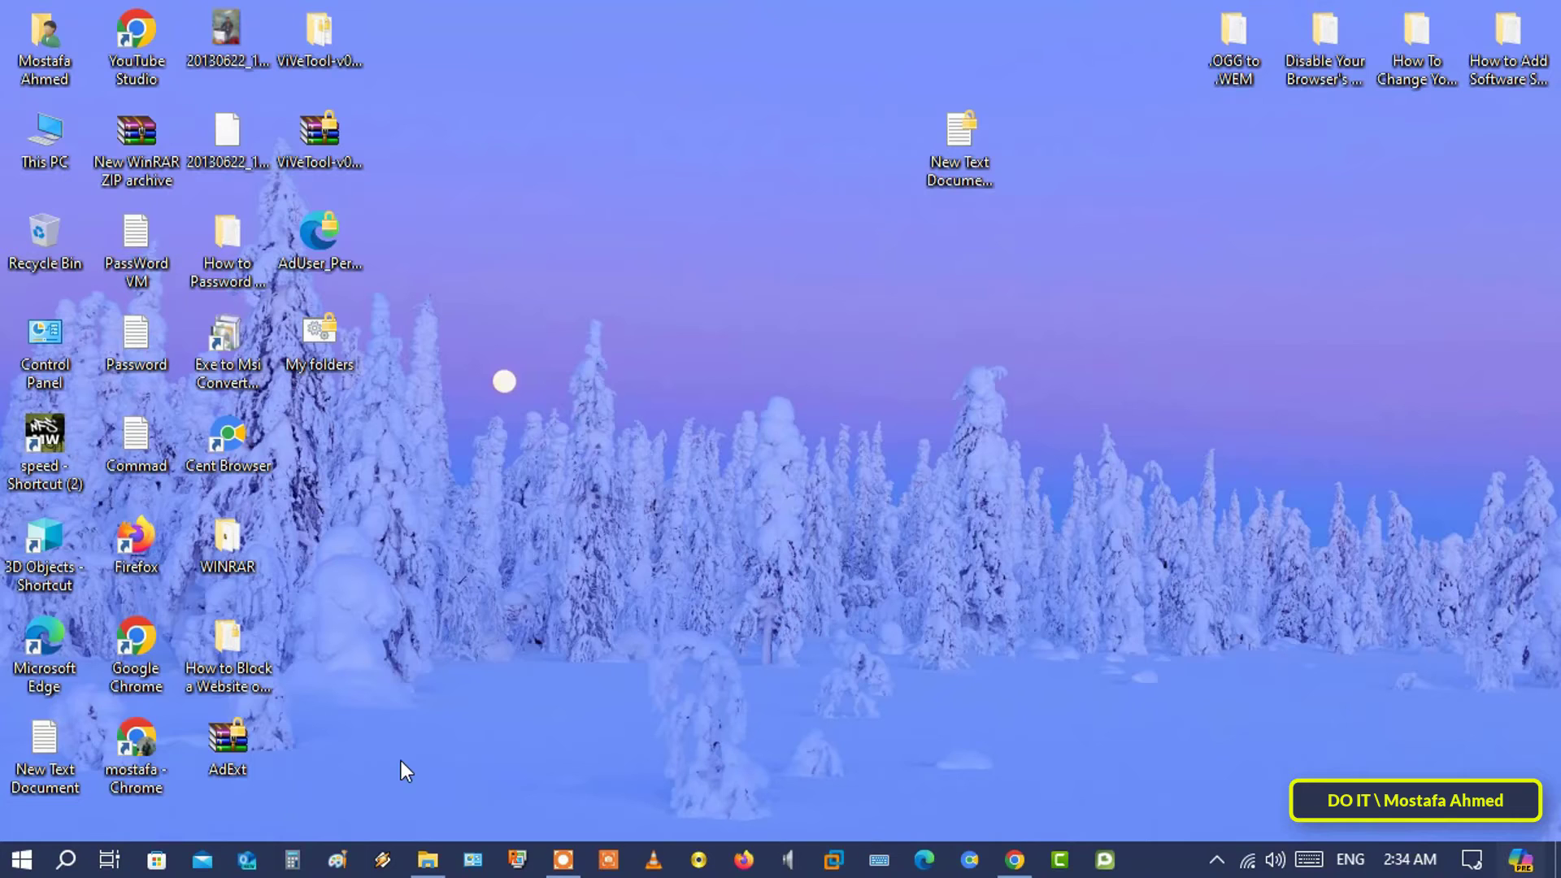
Step: Run 'shell:startup' from the Run dialog to open the Startup folder
key(super+r)
text(shell)
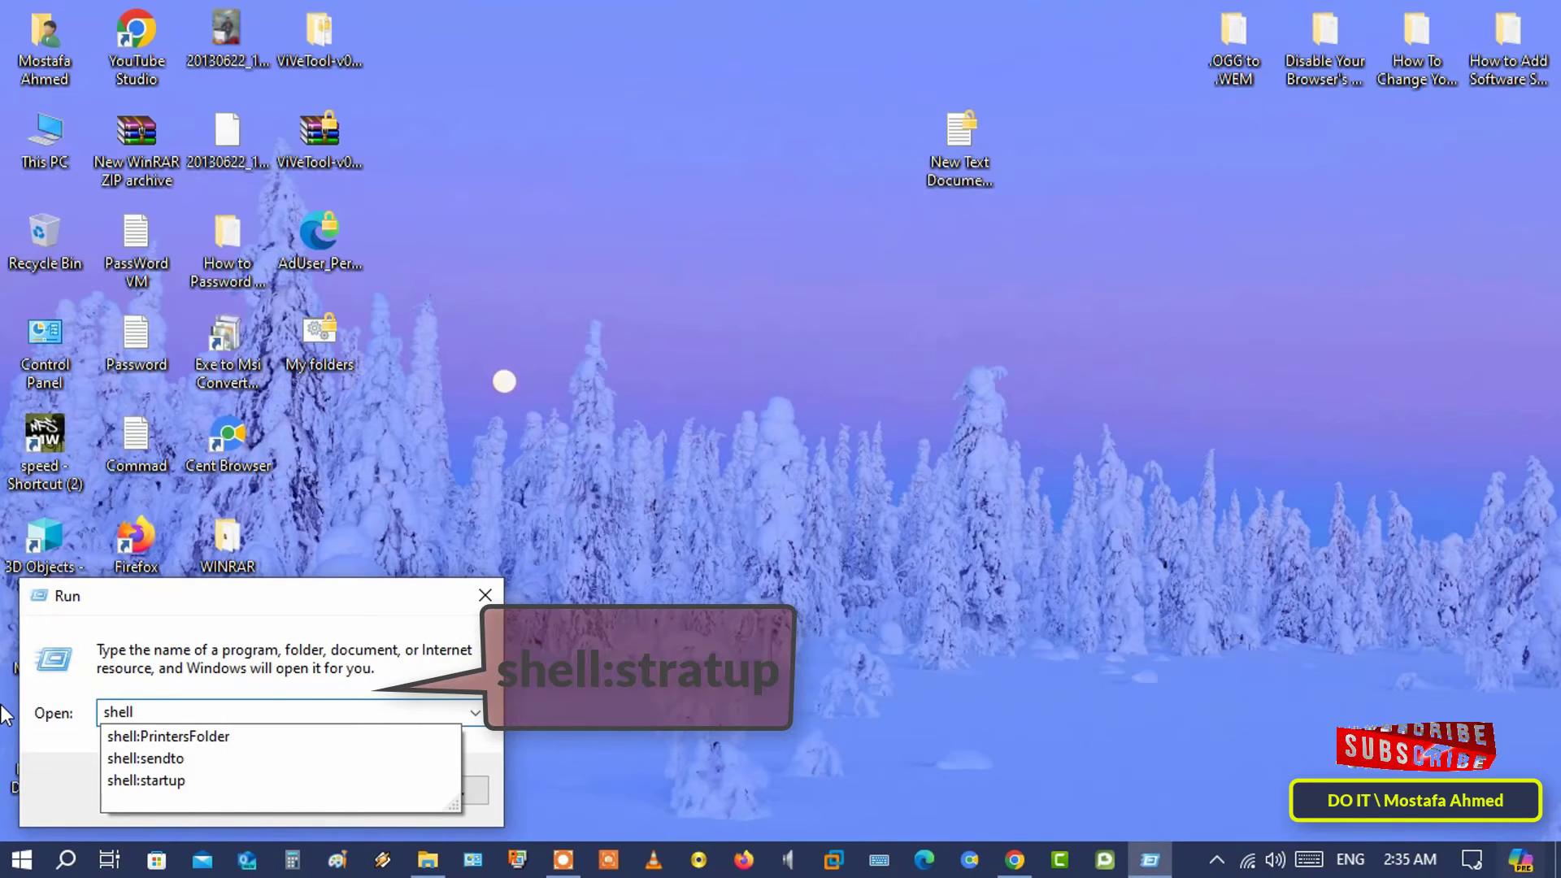
text(:start)
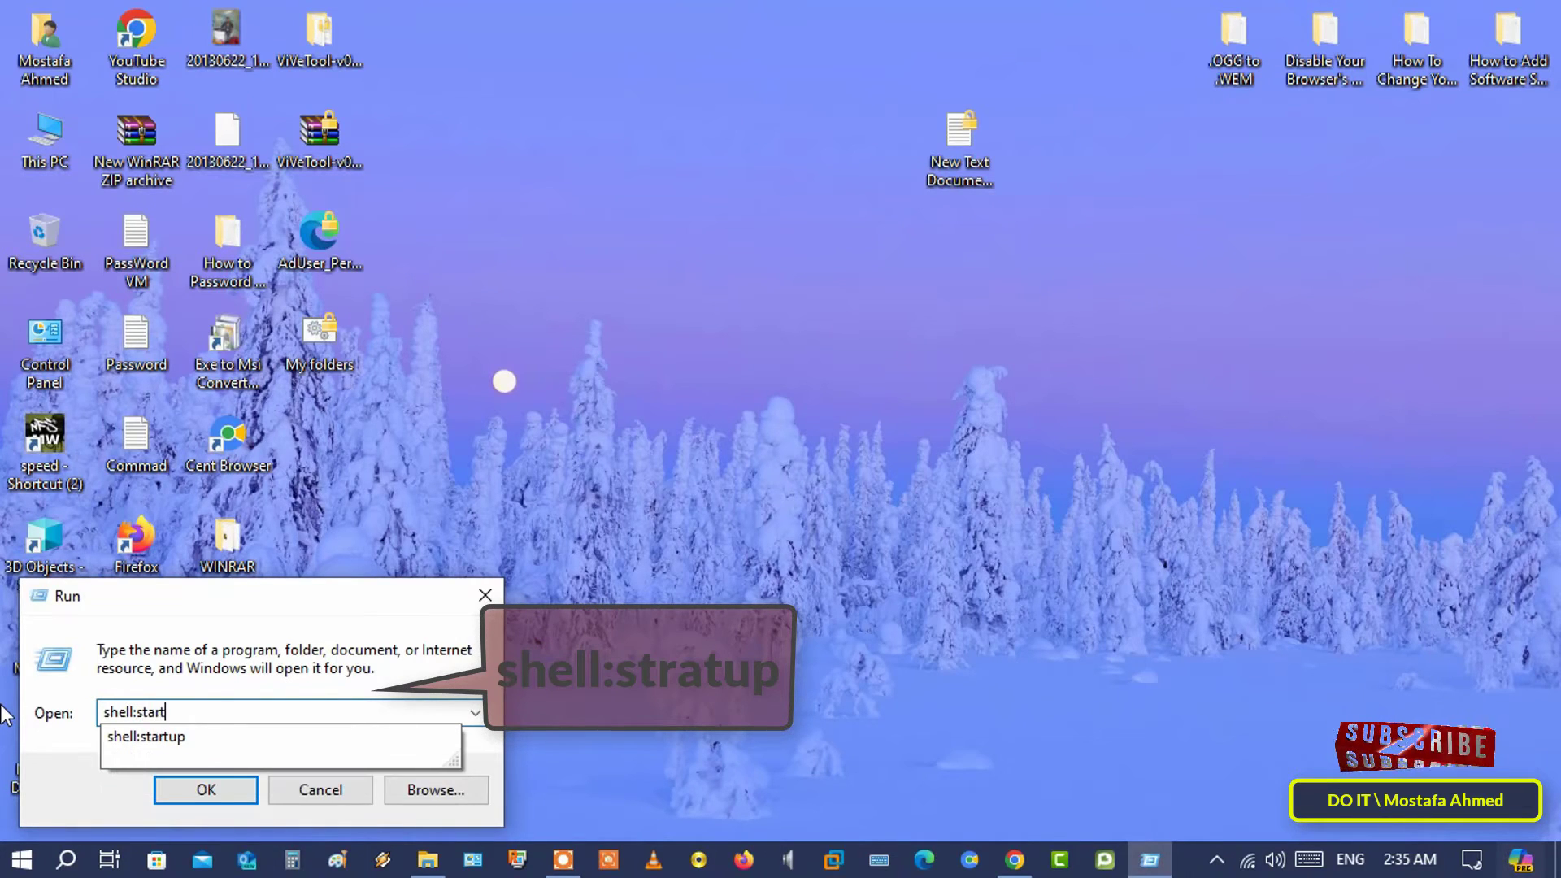
text(up)
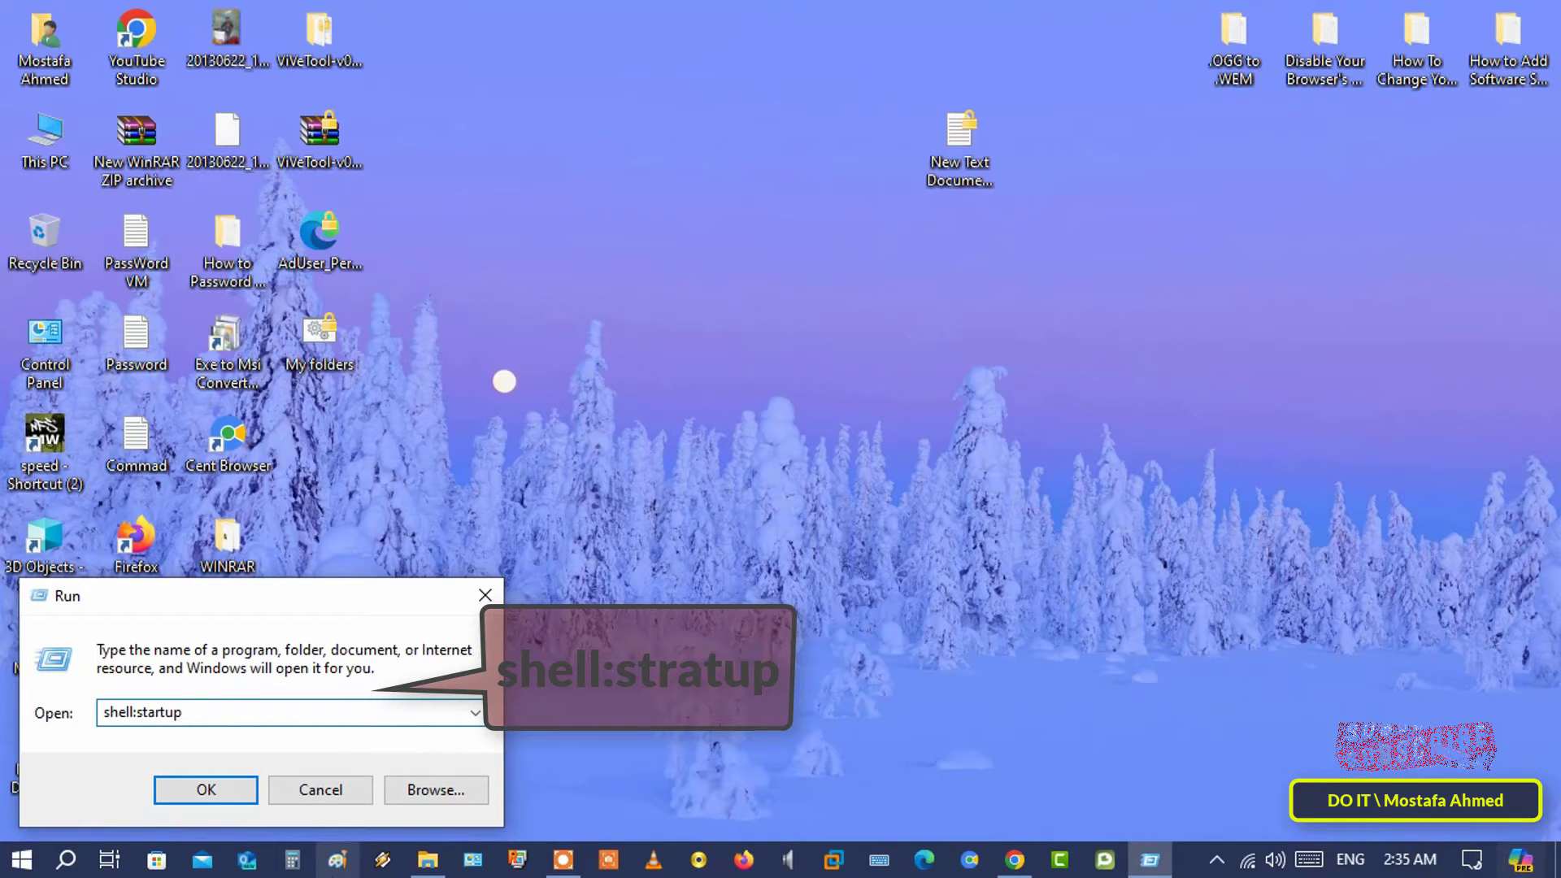
click(206, 790)
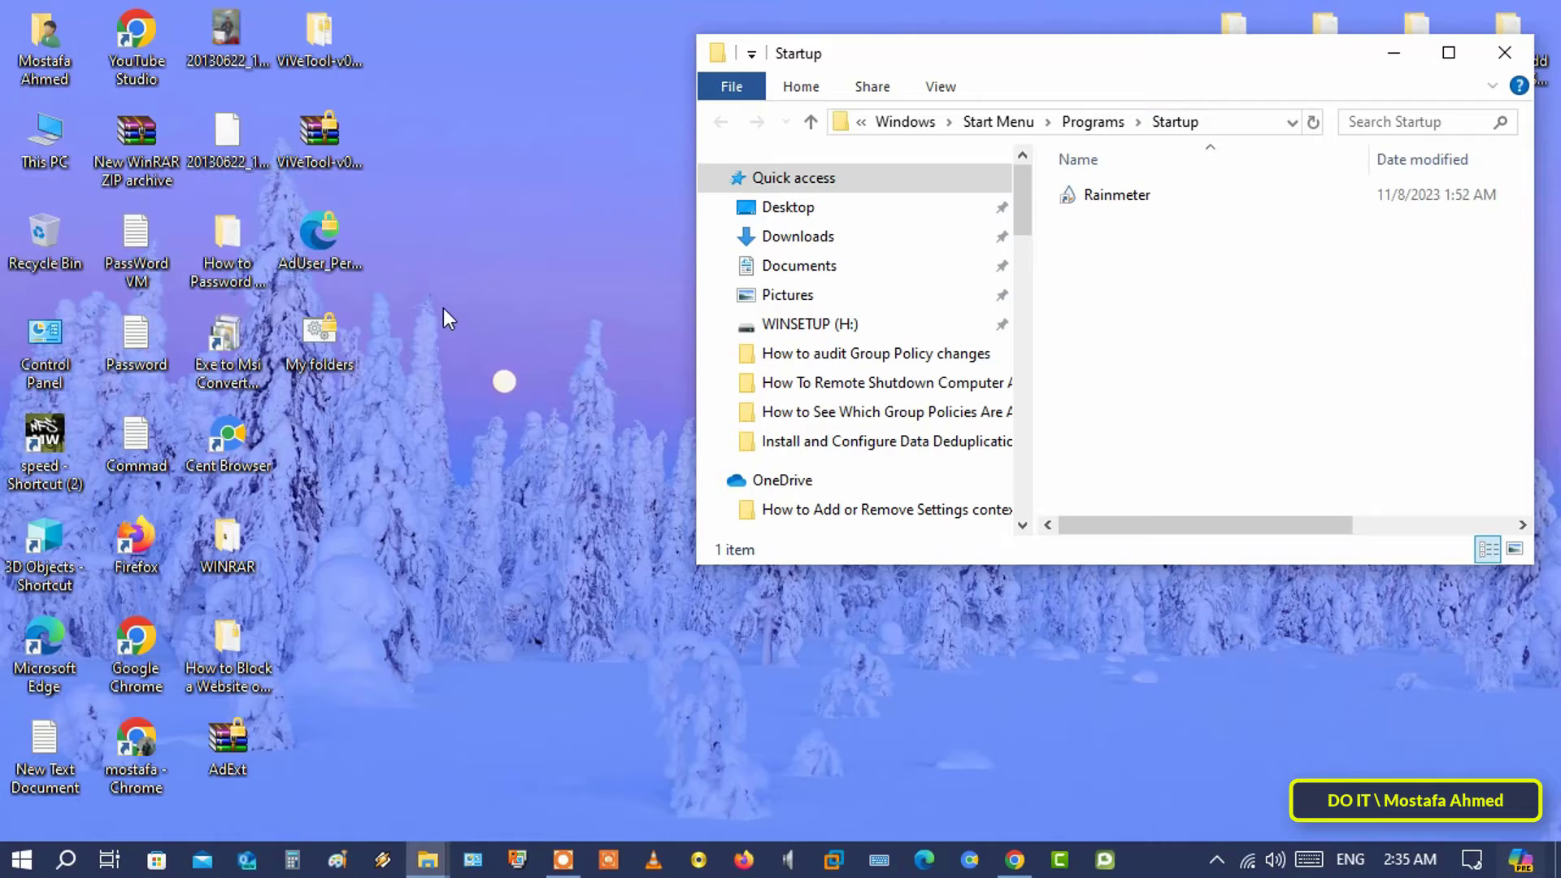
Step: Copy My folders.bat from the desktop and paste it into the Startup folder
click(302, 343)
right_click(305, 349)
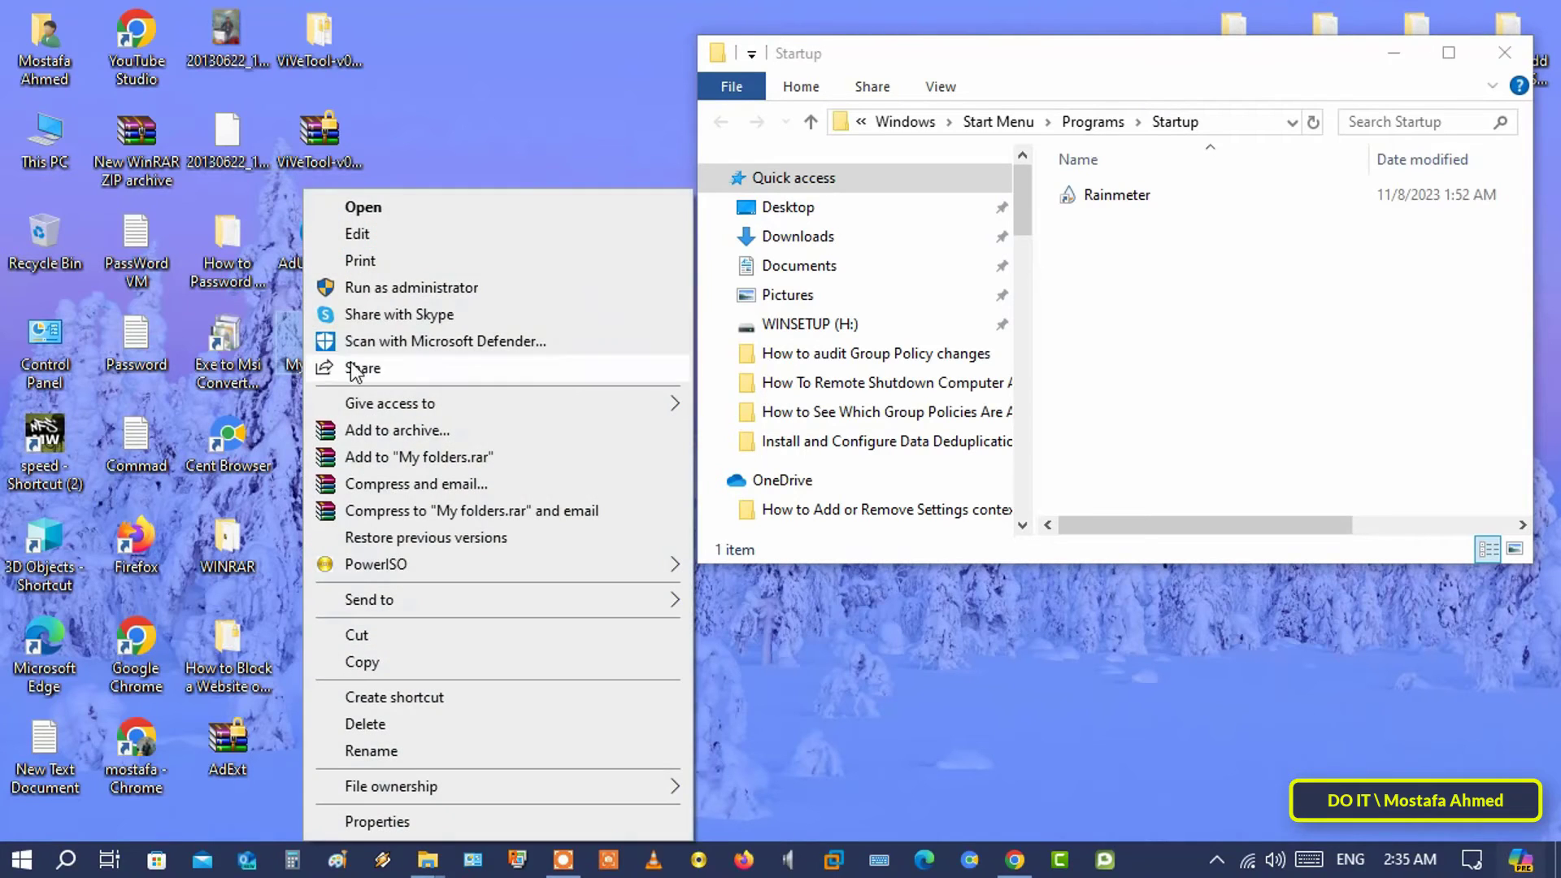
click(369, 669)
right_click(1259, 316)
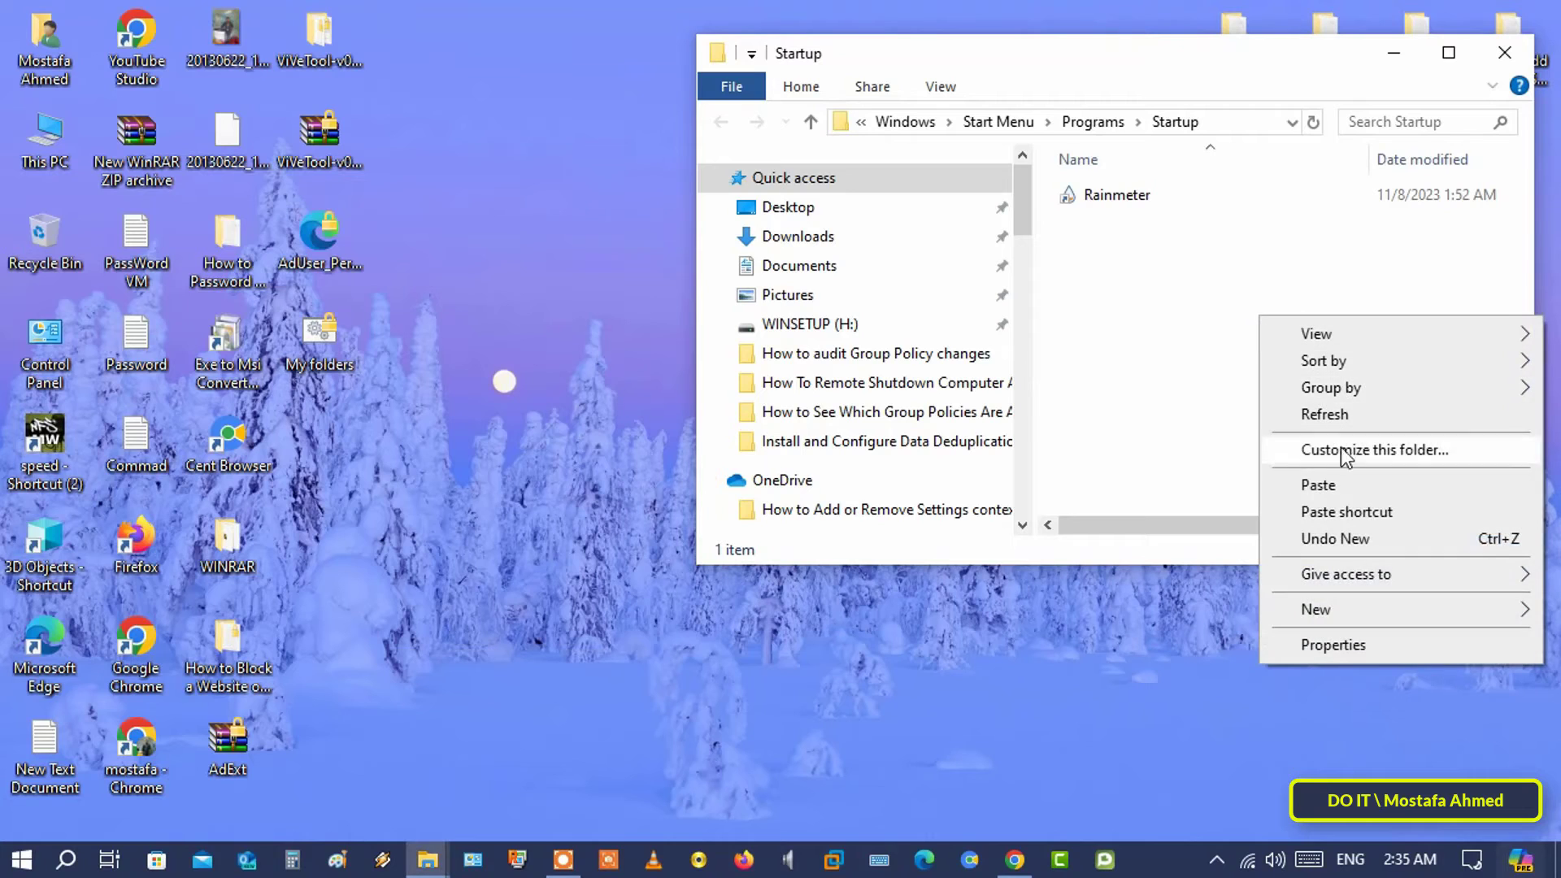
click(1343, 484)
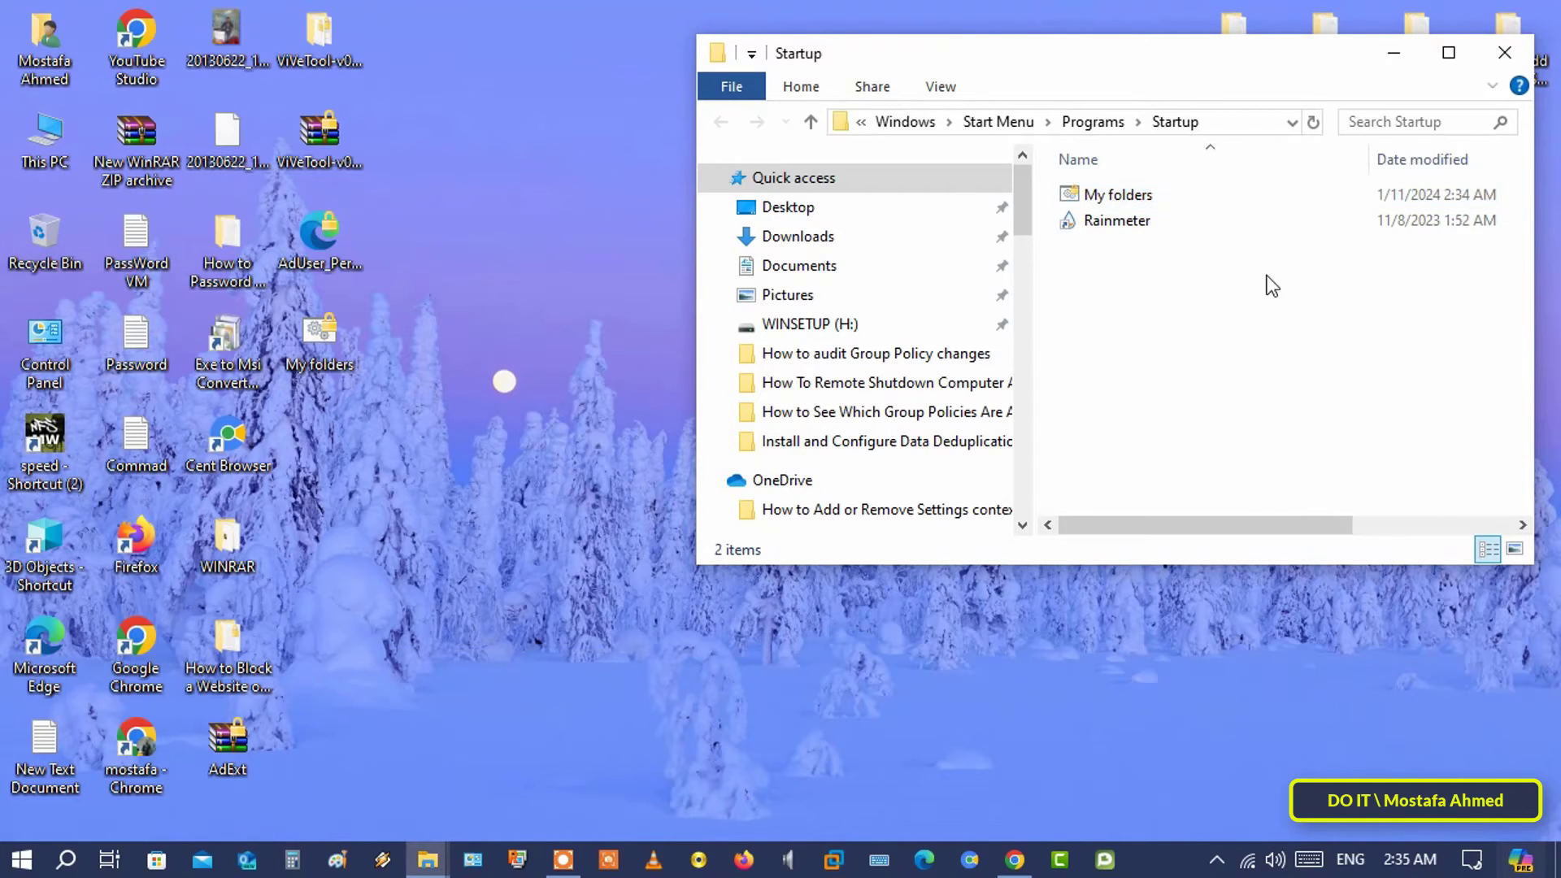
Step: Move the Startup window and check its full address-bar path
drag(1290, 58, 957, 102)
click(915, 167)
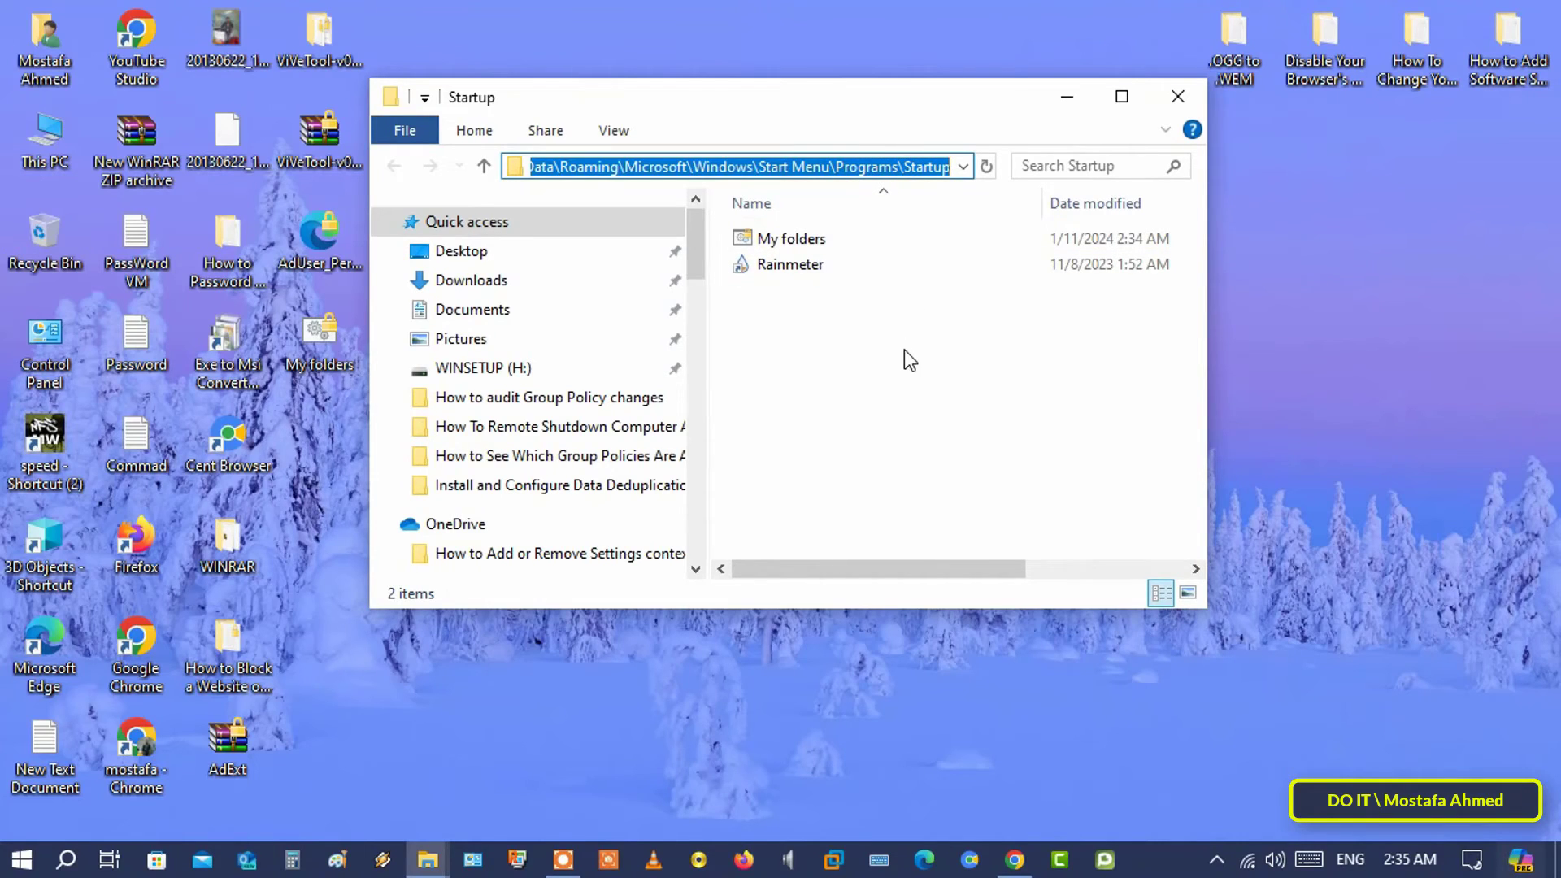
click(889, 372)
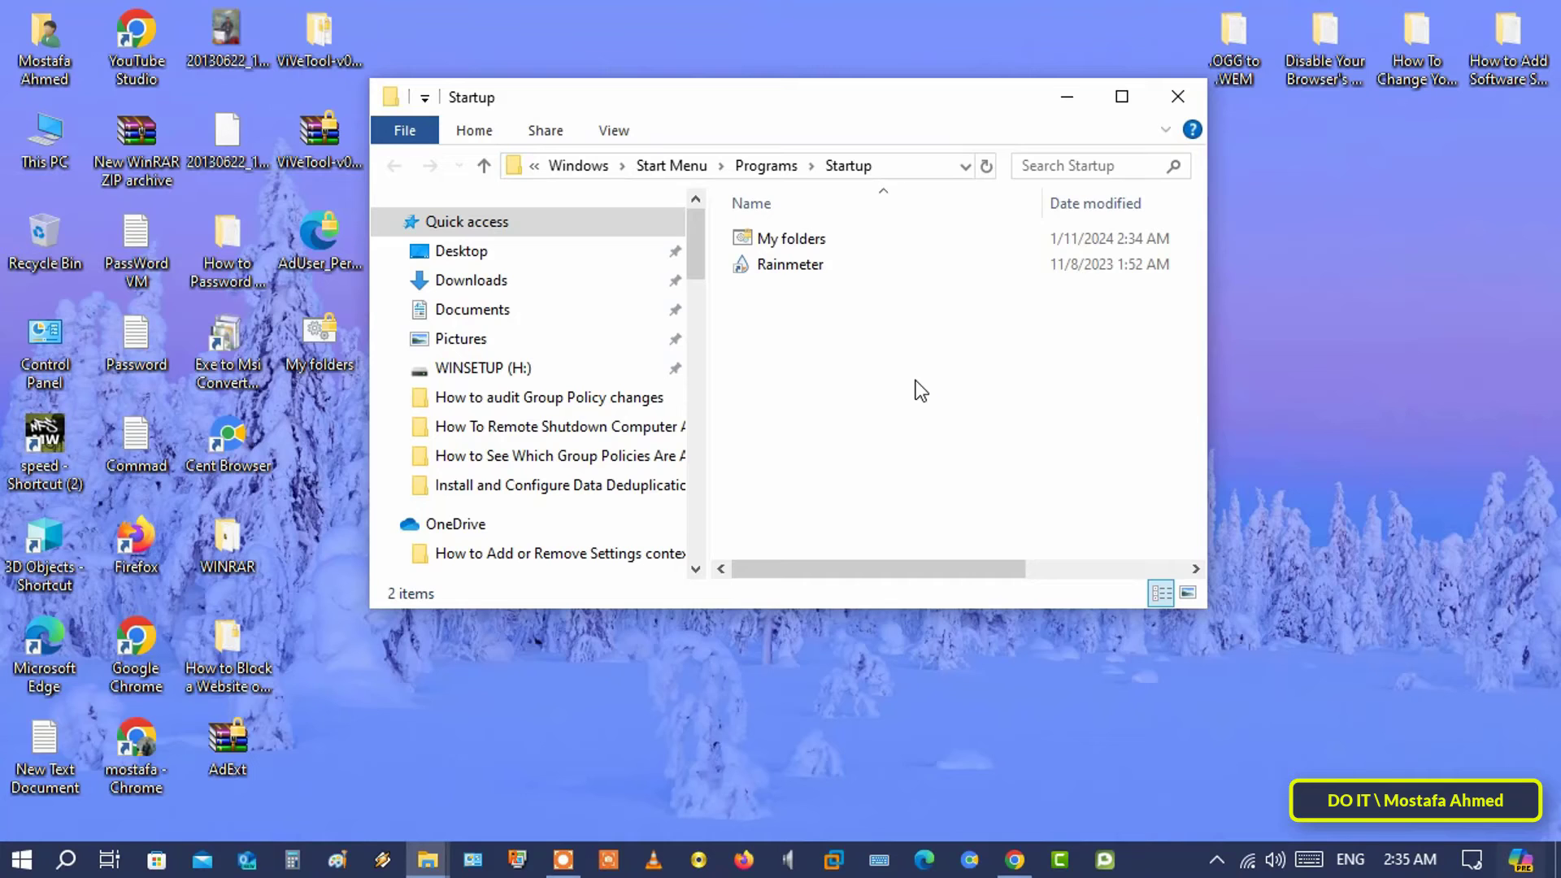
Step: Close the Startup window and run My folders.bat again from the desktop
click(1178, 96)
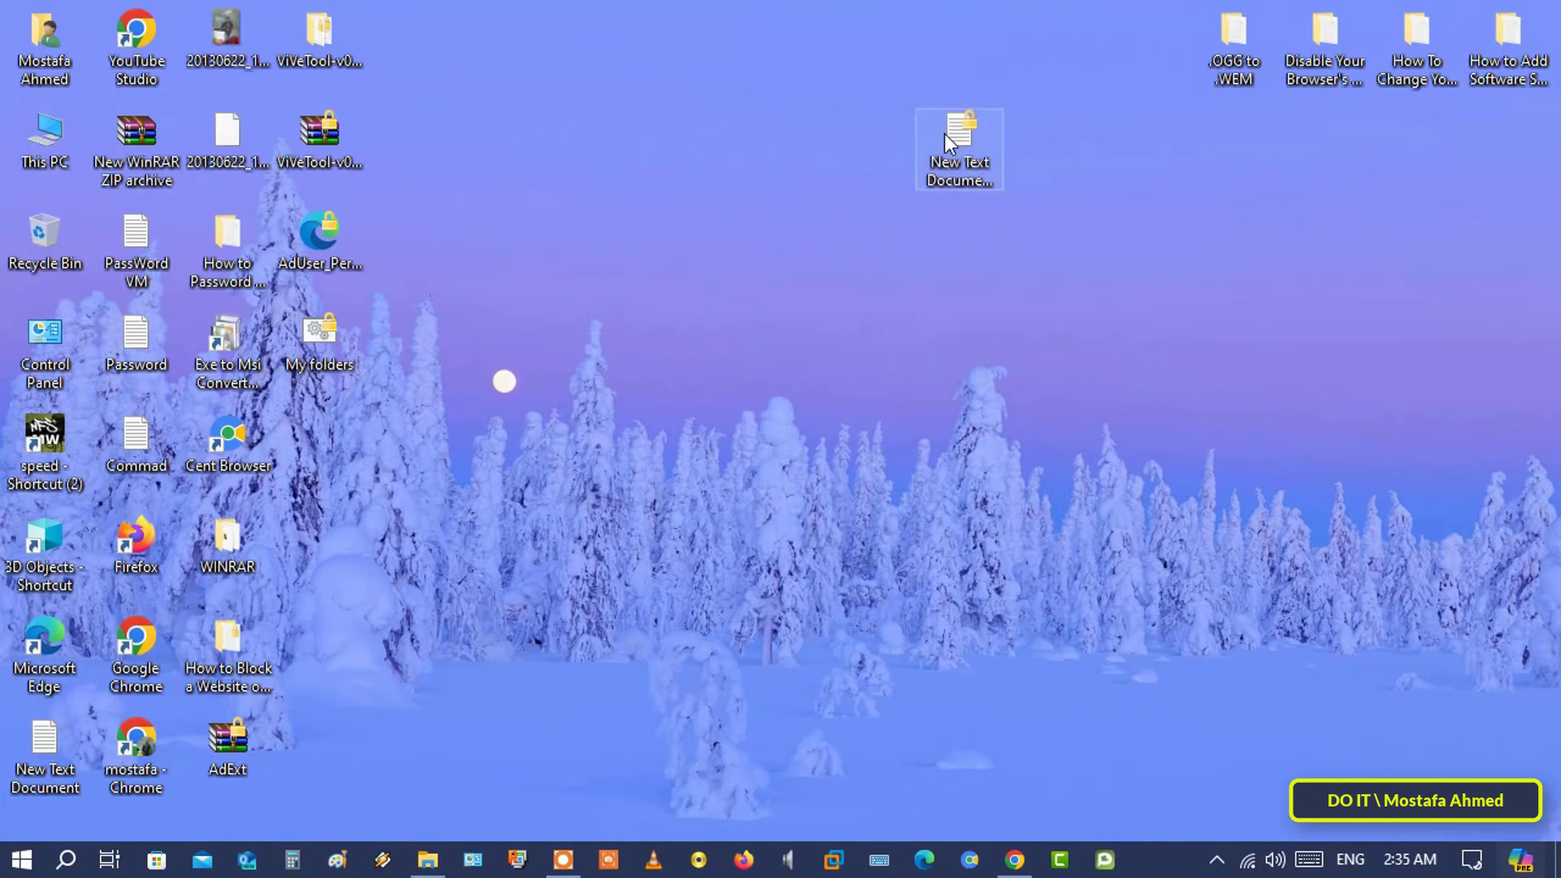
double_click(324, 360)
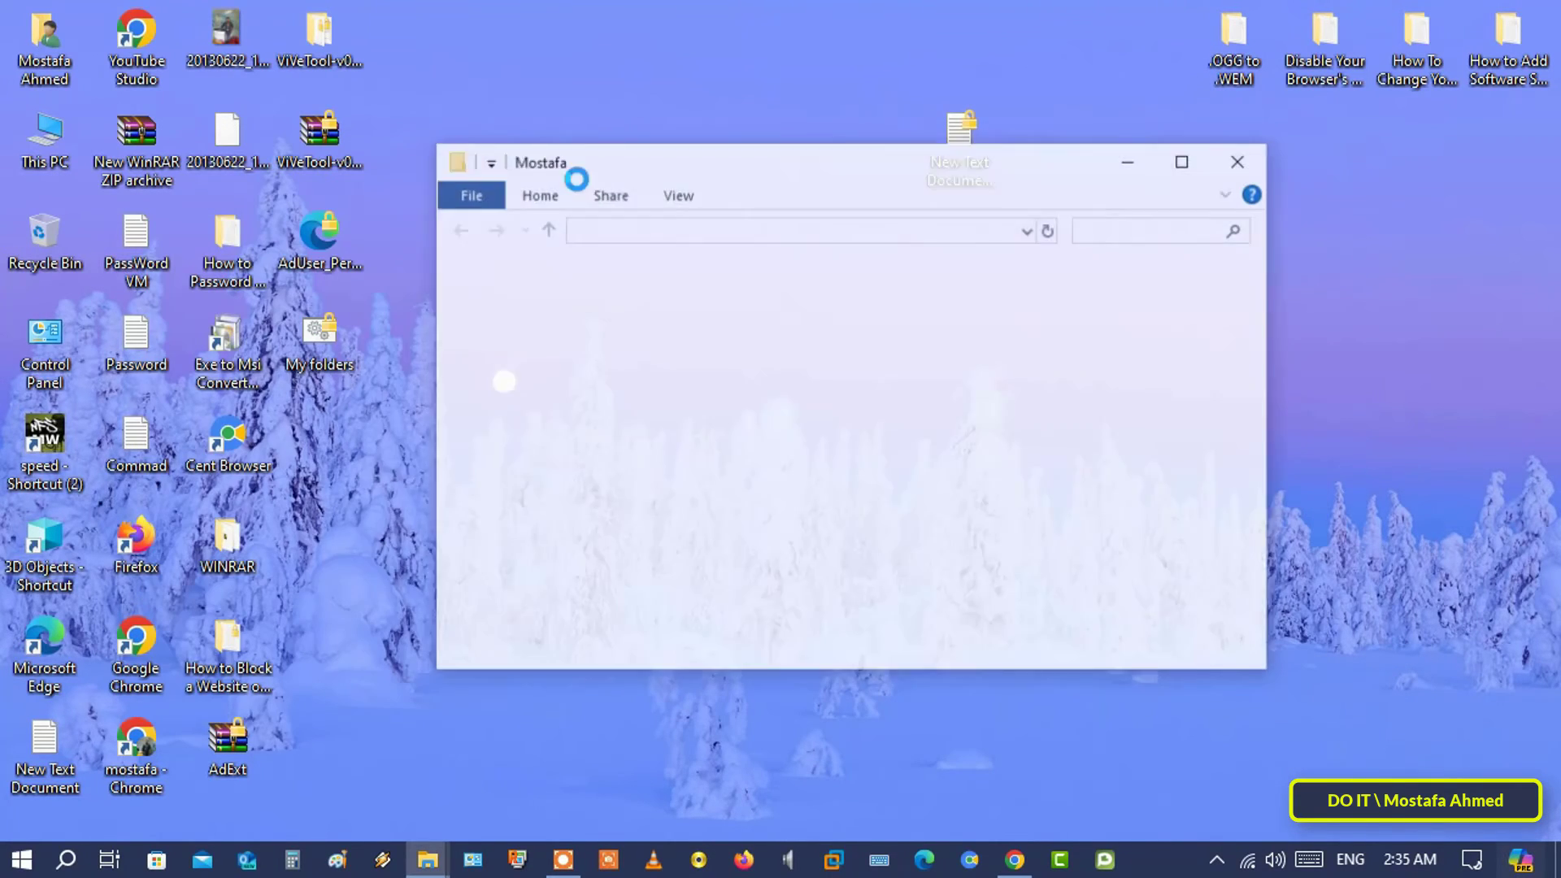